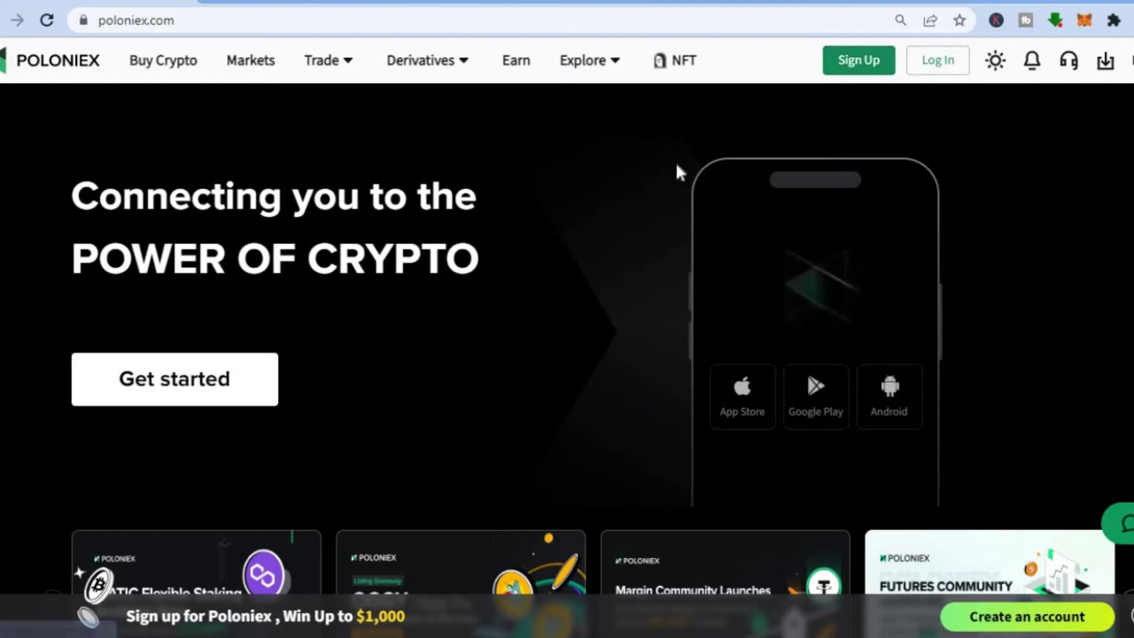
Sign up with an email address and password, then return to the homepage signed in.
{"action": "scroll", "coordinate": [372, 139], "scroll_direction": "down", "scroll_amount": 5}
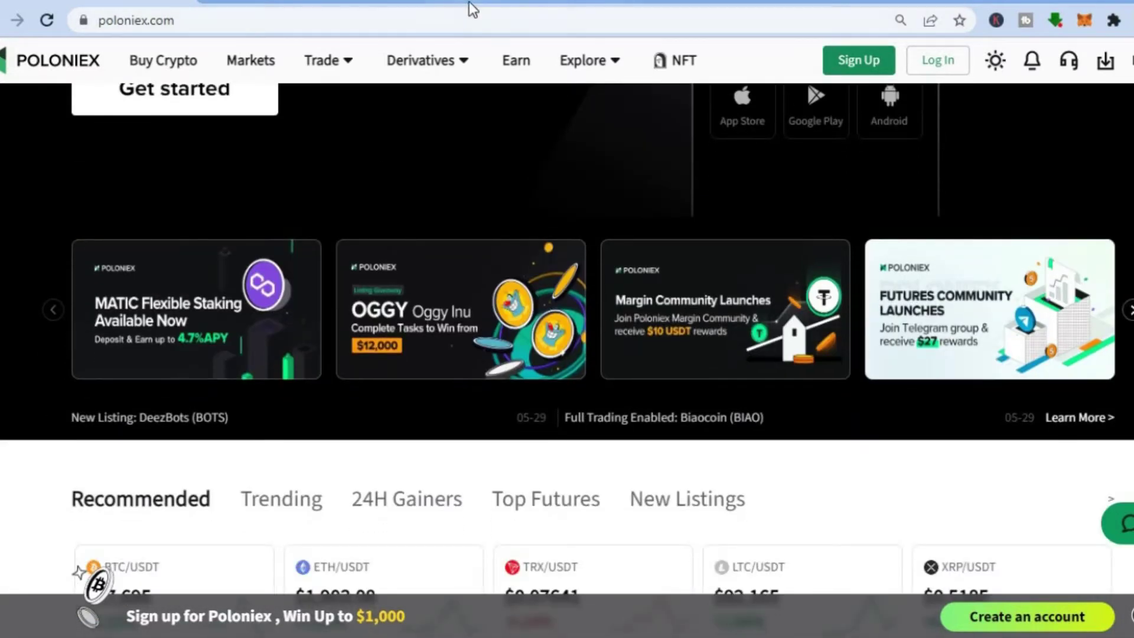
{"action": "left_click", "coordinate": [294, 1]}
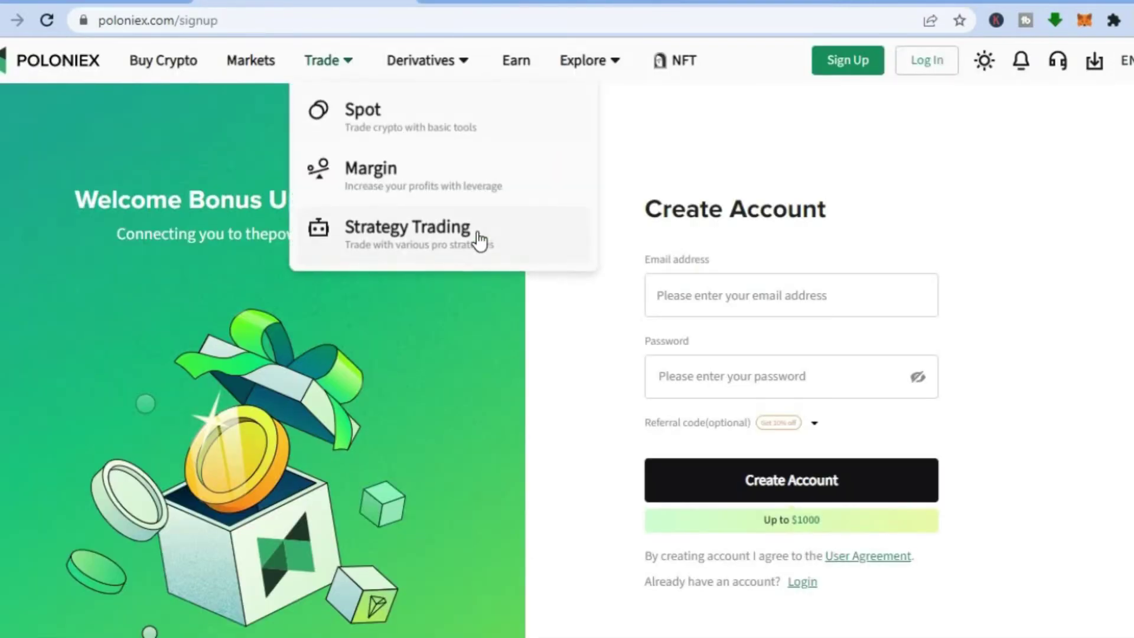
{"action": "left_click", "coordinate": [697, 302]}
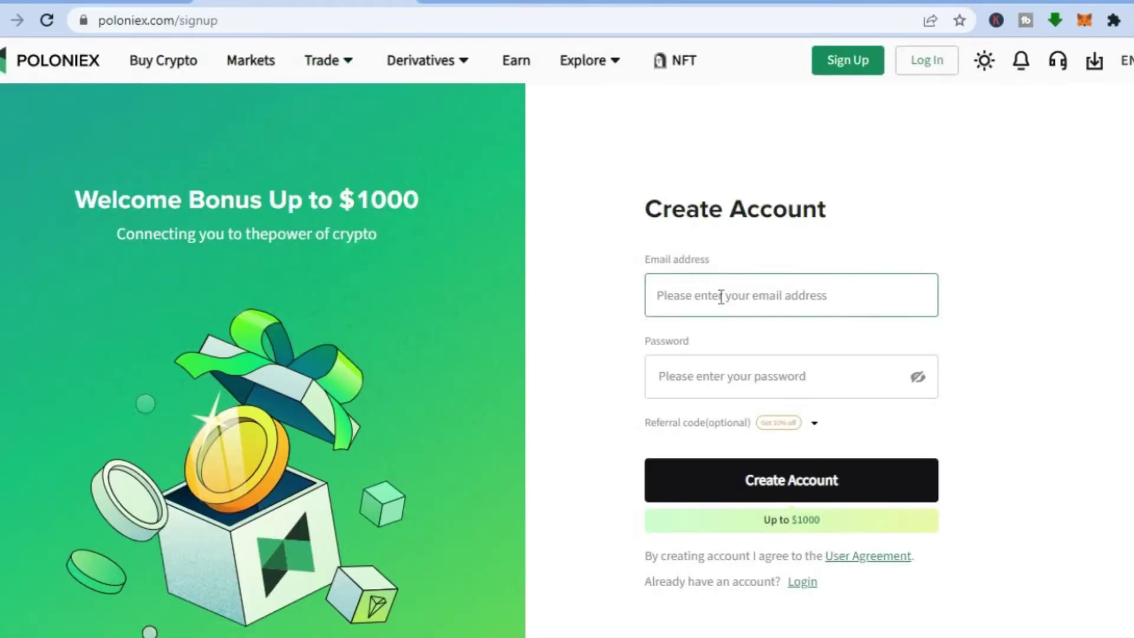
{"action": "left_click", "coordinate": [730, 376]}
{"action": "left_click", "coordinate": [726, 507]}
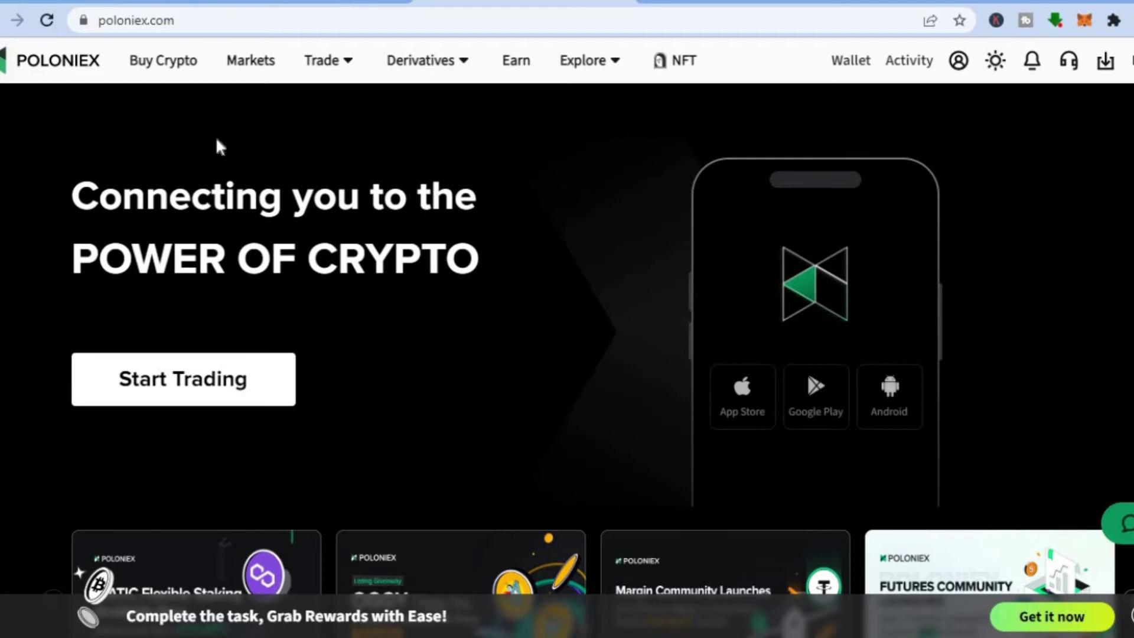
On Buy Crypto, keep USD as the pay currency and enter 100 to buy USDT.
{"action": "left_click", "coordinate": [163, 65]}
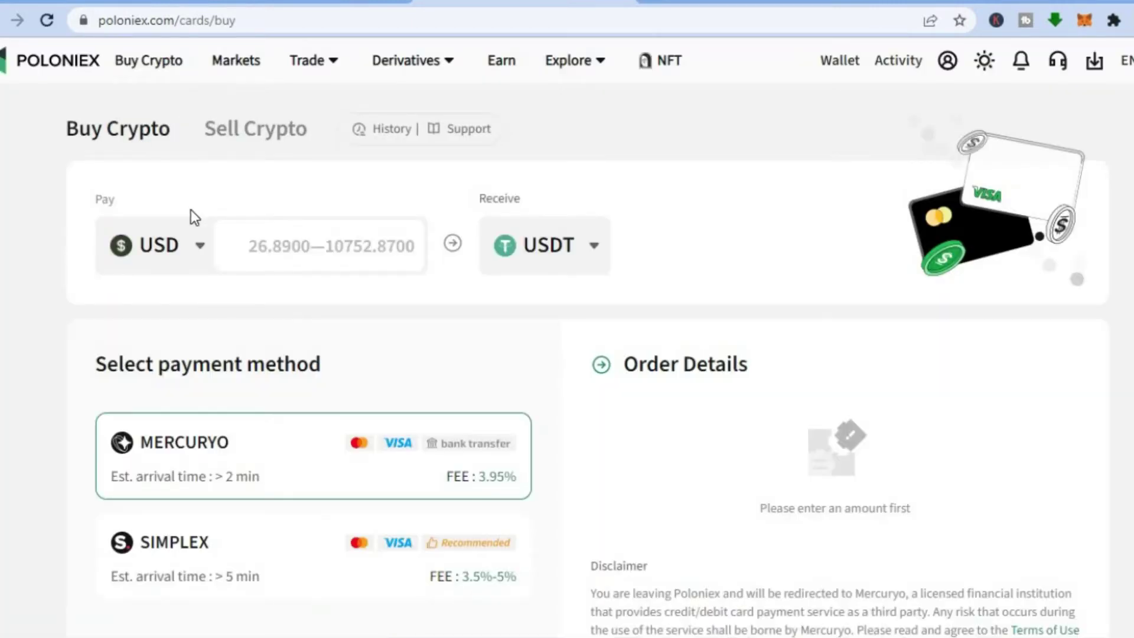
{"action": "left_click", "coordinate": [176, 254]}
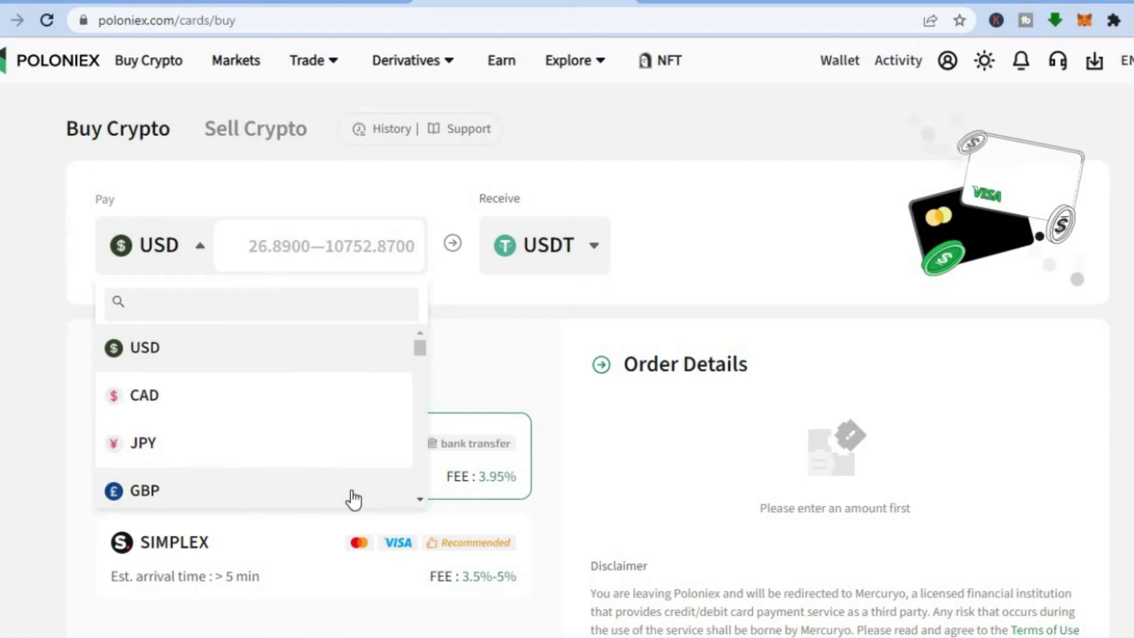
{"action": "left_click", "coordinate": [417, 439]}
{"action": "left_click_drag", "start_coordinate": [418, 436], "coordinate": [419, 306]}
{"action": "left_click", "coordinate": [314, 258]}
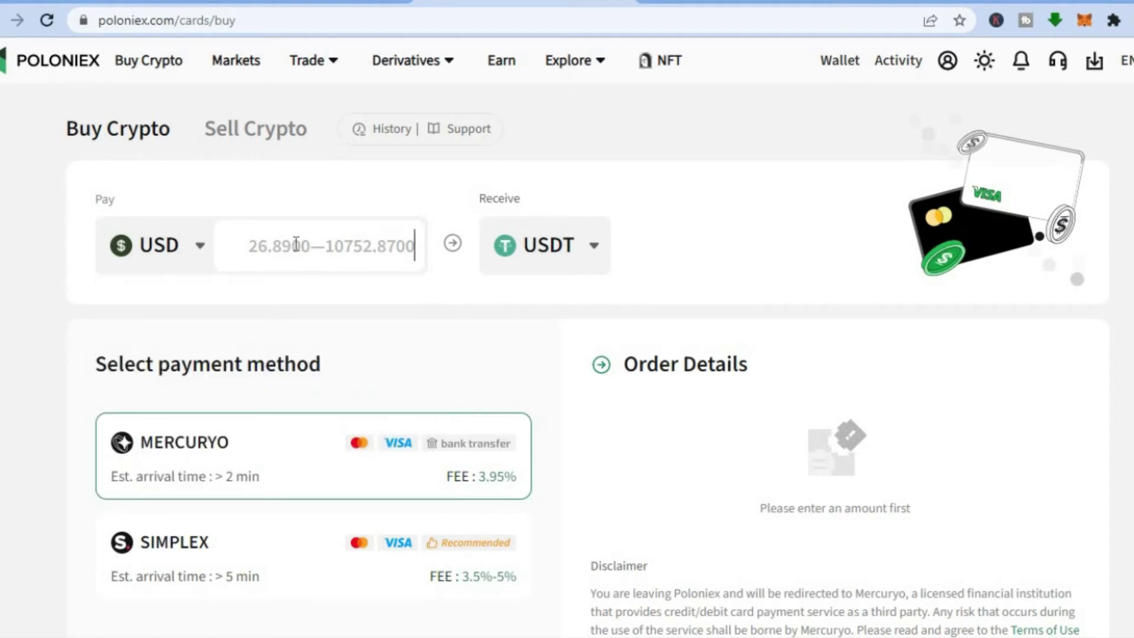
{"action": "type", "text": "100"}
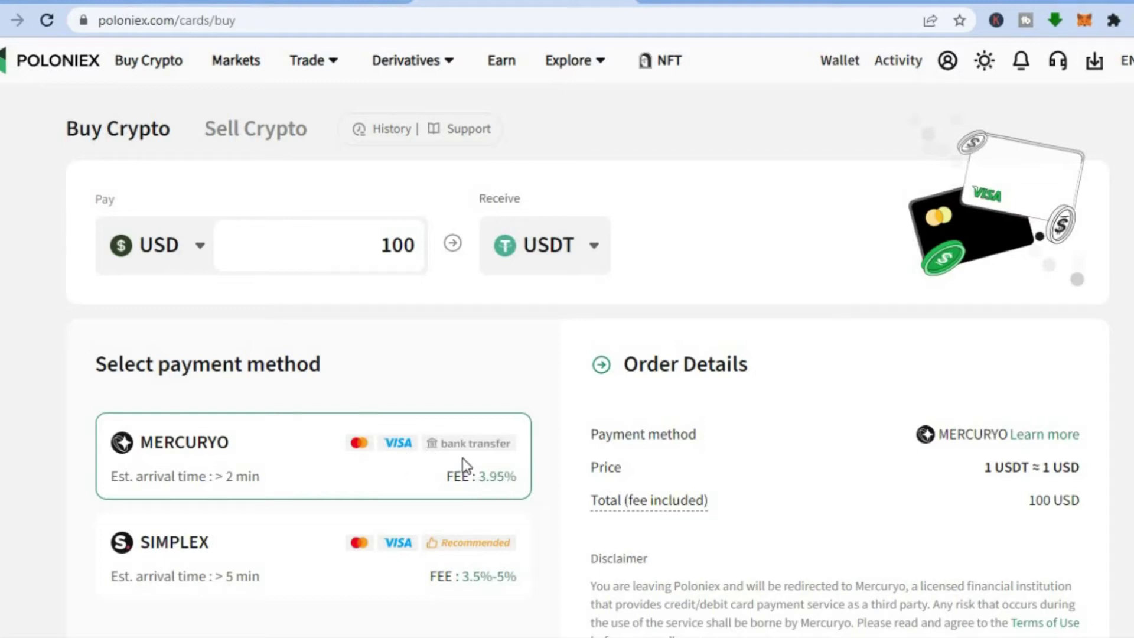
Tick the Terms of Use agreement and submit the order for 96.338720 USDT.
{"action": "scroll", "coordinate": [1127, 382], "scroll_direction": "down", "scroll_amount": 1}
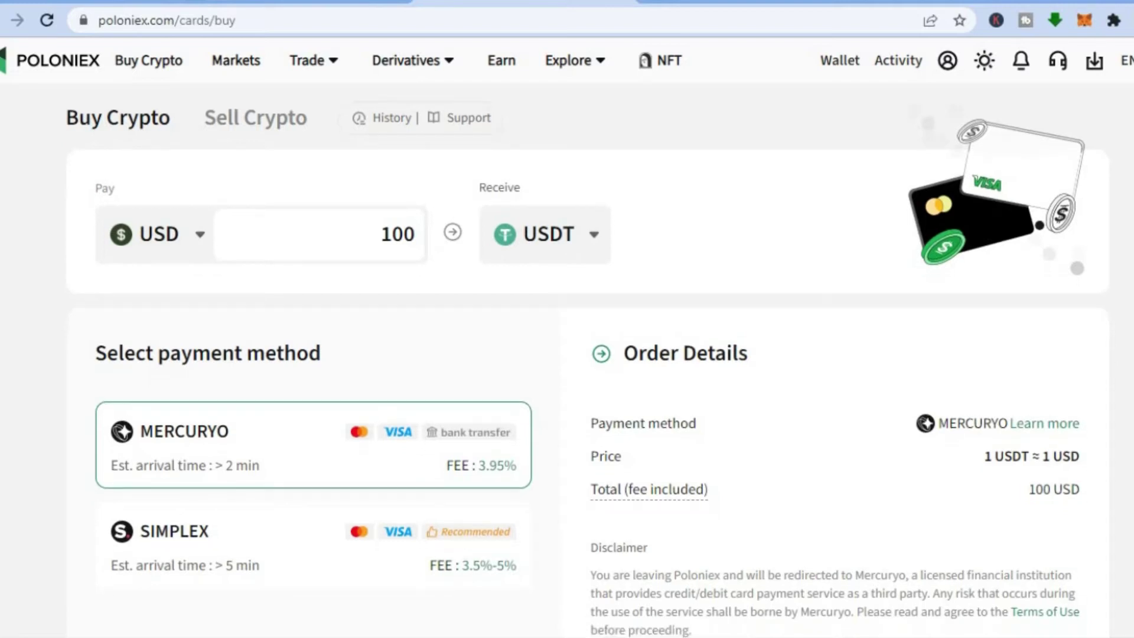
{"action": "scroll", "coordinate": [566, 360], "scroll_direction": "down", "scroll_amount": 6}
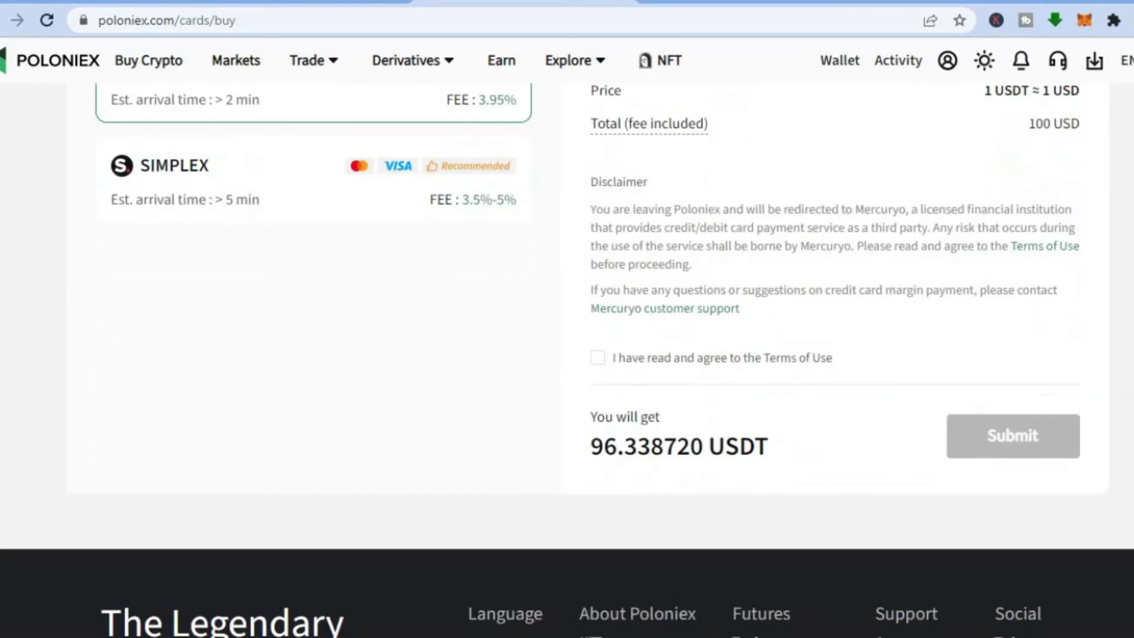
{"action": "left_click", "coordinate": [597, 362]}
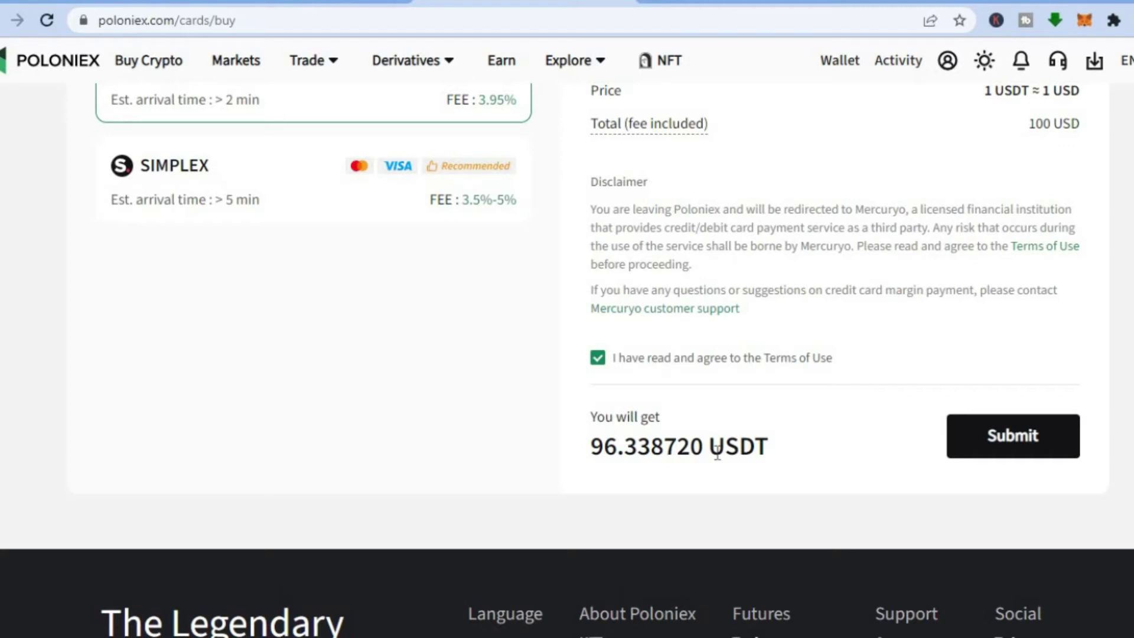
{"action": "left_click", "coordinate": [1000, 457]}
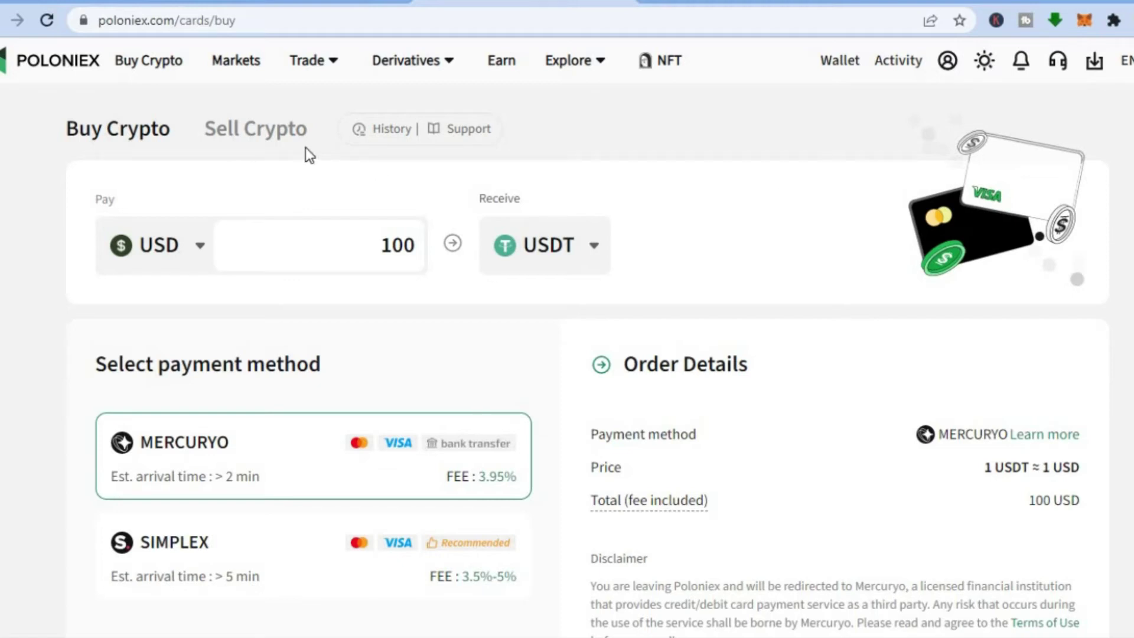
Go to Spot trading on ADA/USDT and open the trading pair list.
{"action": "mouse_move", "coordinate": [313, 64]}
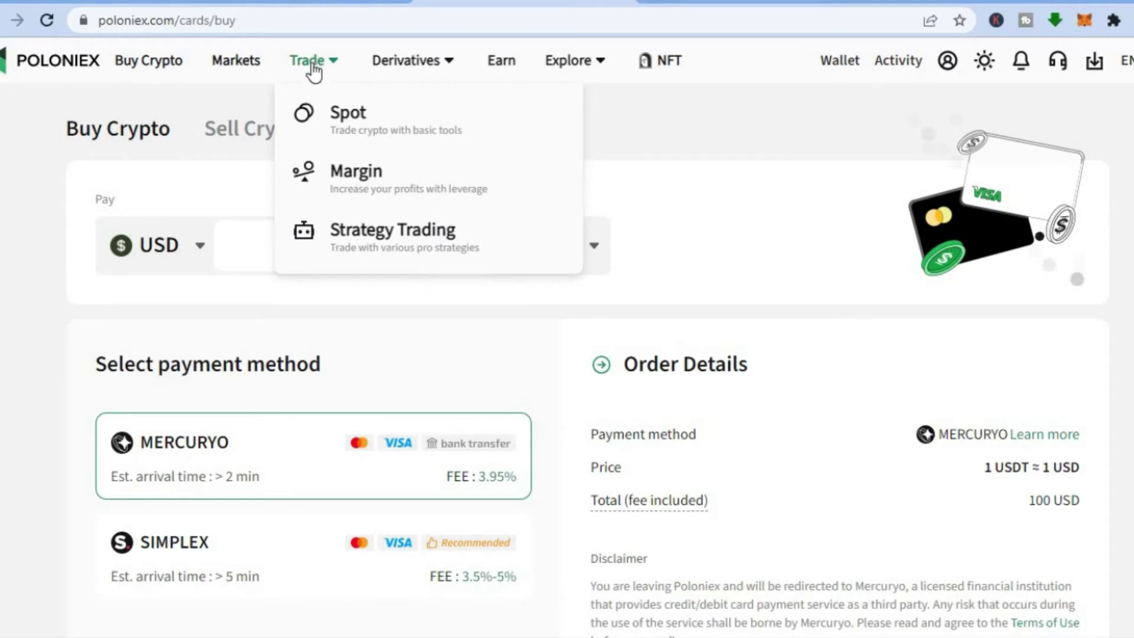
{"action": "left_click", "coordinate": [353, 133]}
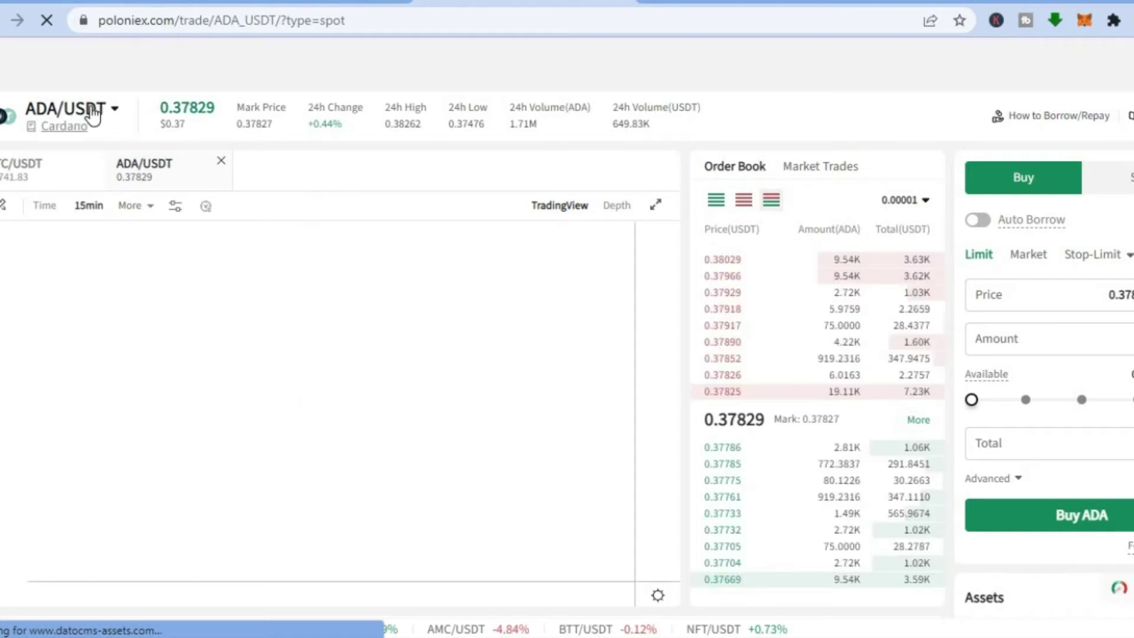
{"action": "left_click", "coordinate": [93, 115]}
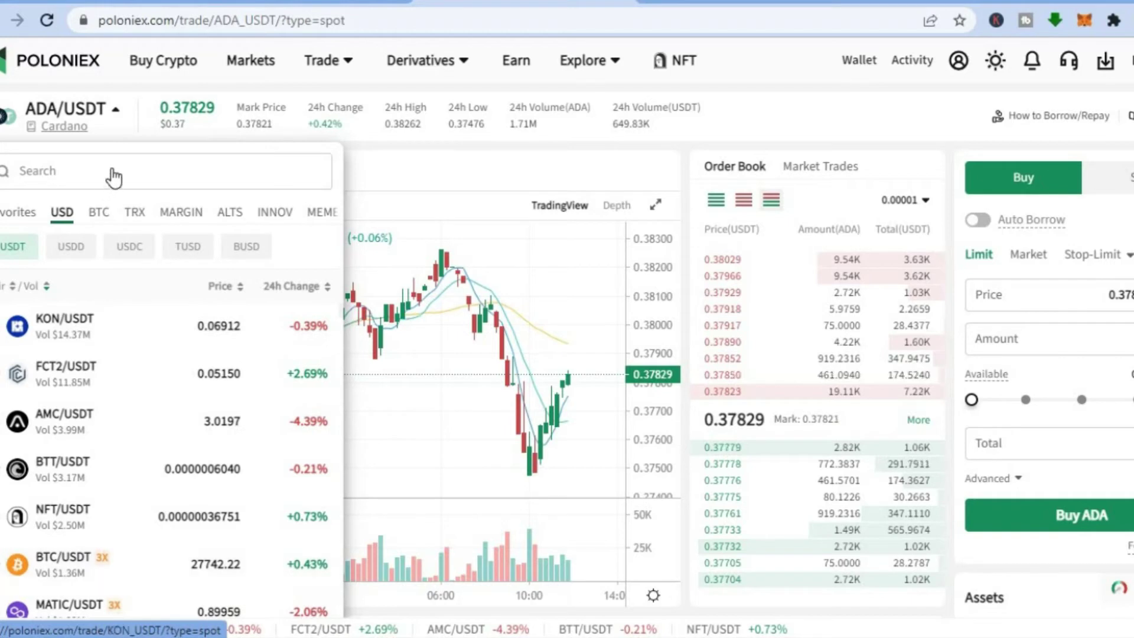
Search the pairs for btc, then for ca, and switch to the CAKE/USDT market.
{"action": "left_click", "coordinate": [42, 169]}
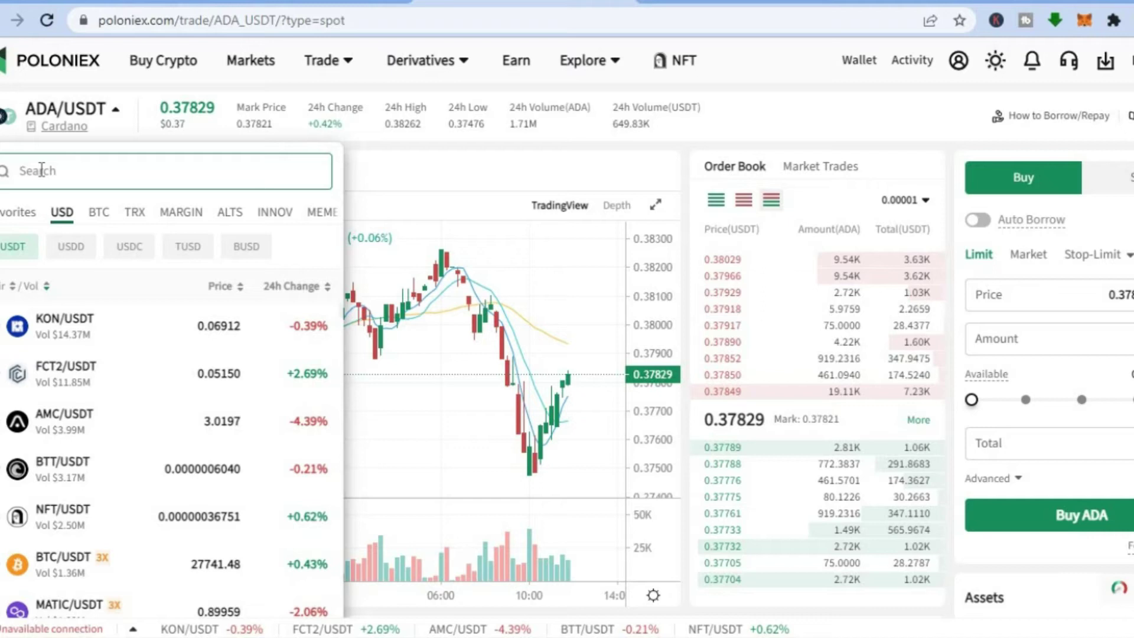
{"action": "type", "text": "bt"}
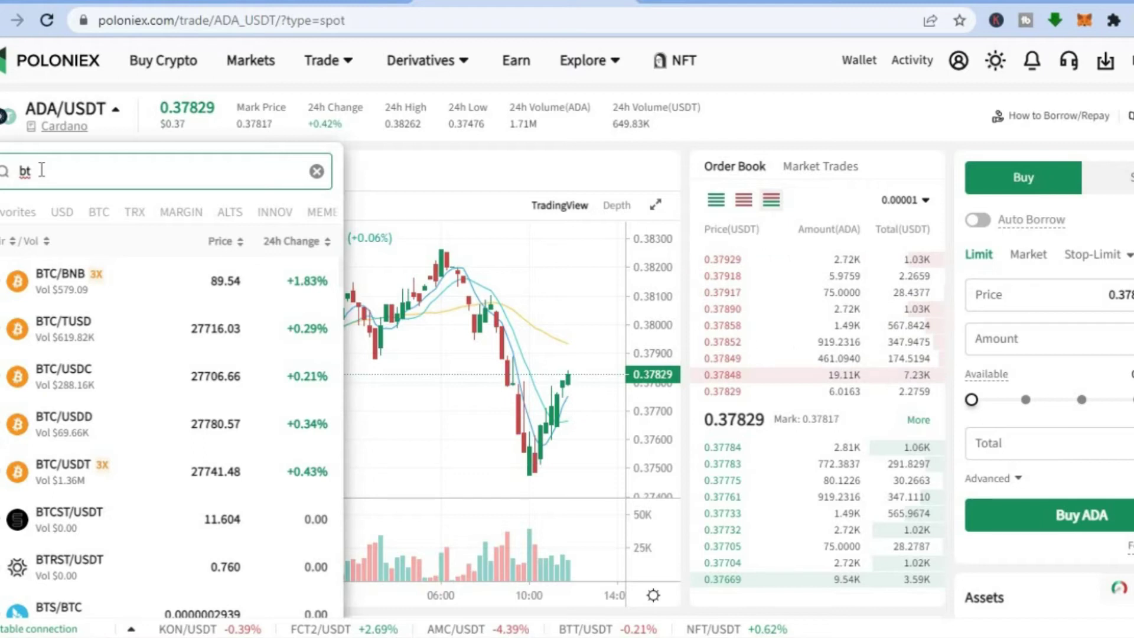
{"action": "type", "text": "c"}
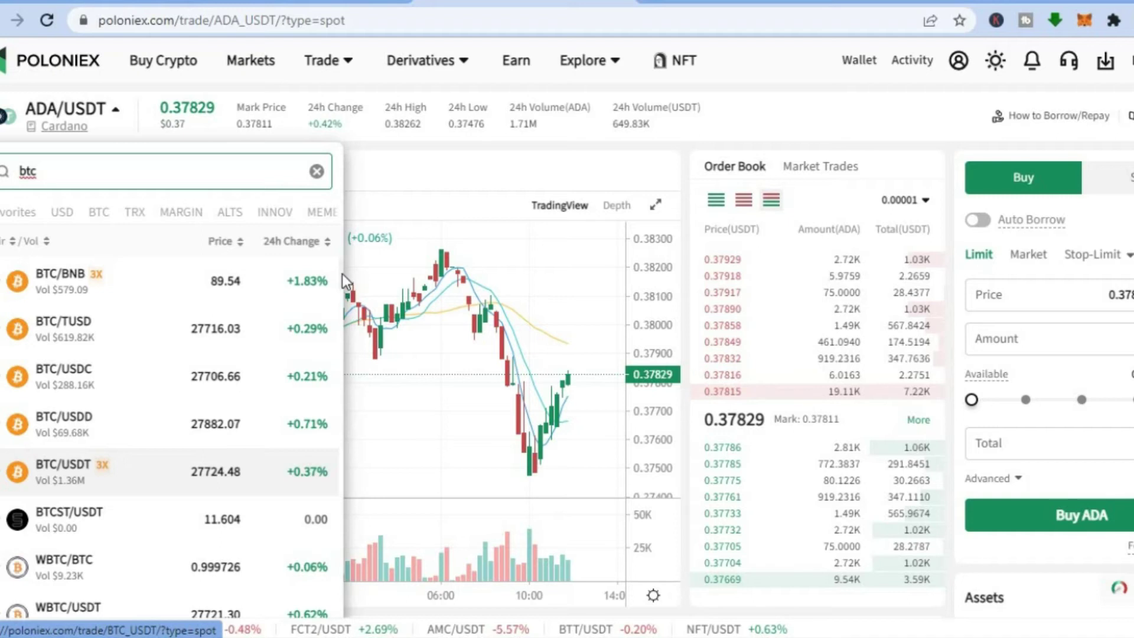
{"action": "scroll", "coordinate": [342, 274], "scroll_direction": "down", "scroll_amount": 2}
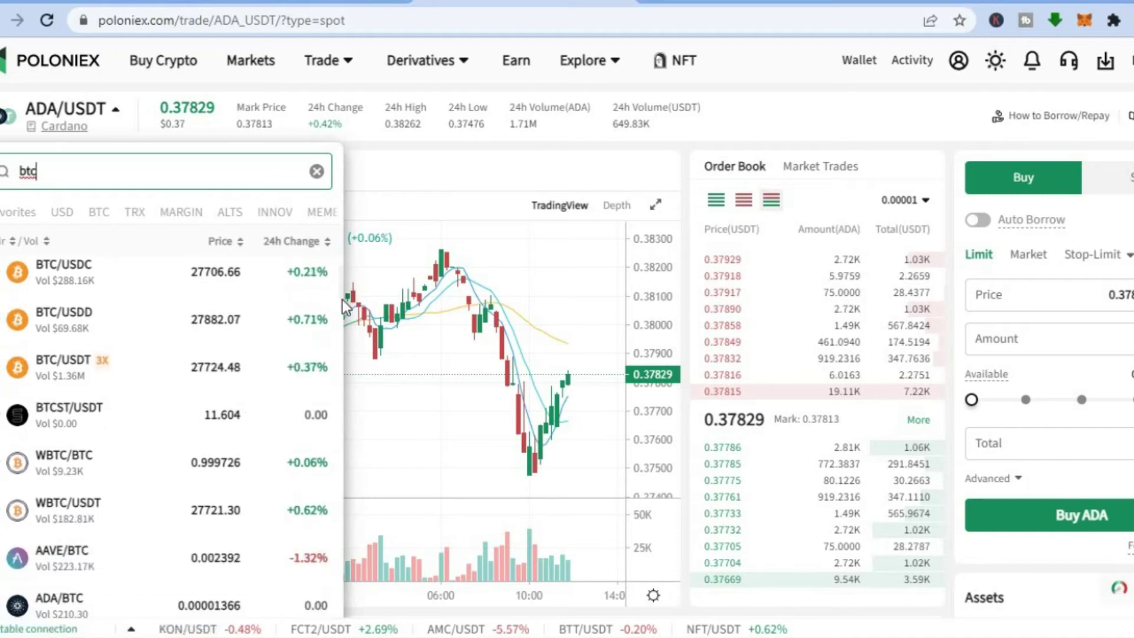
{"action": "scroll", "coordinate": [341, 317], "scroll_direction": "down", "scroll_amount": 5}
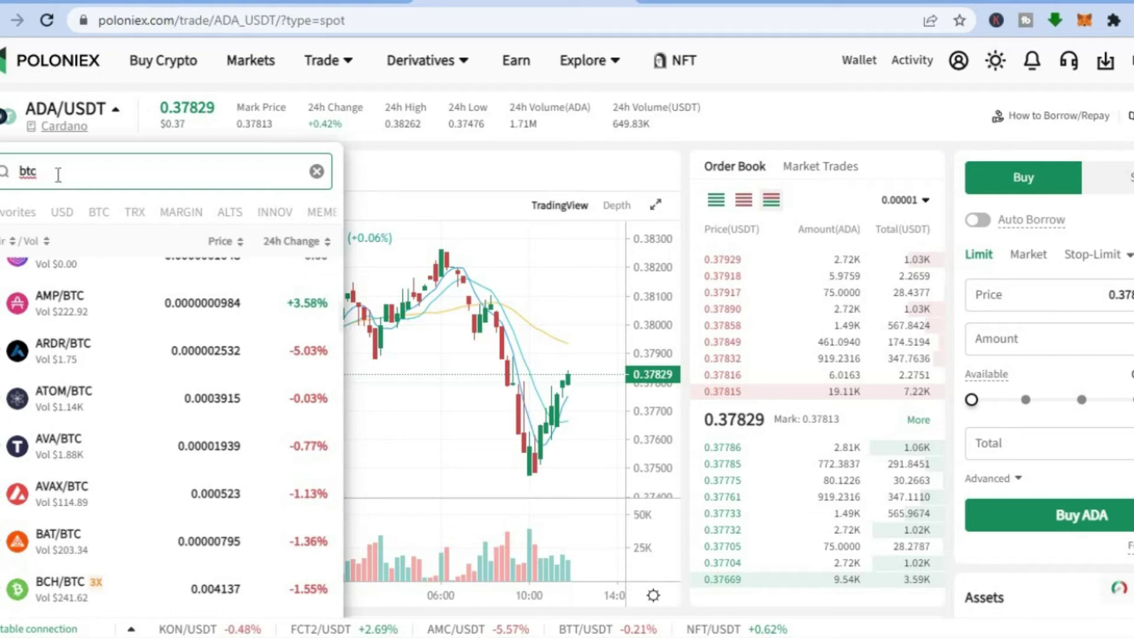
{"action": "key", "text": "BackSpace"}
{"action": "key", "text": "BackSpace"}
{"action": "key", "text": "BackSpace"}
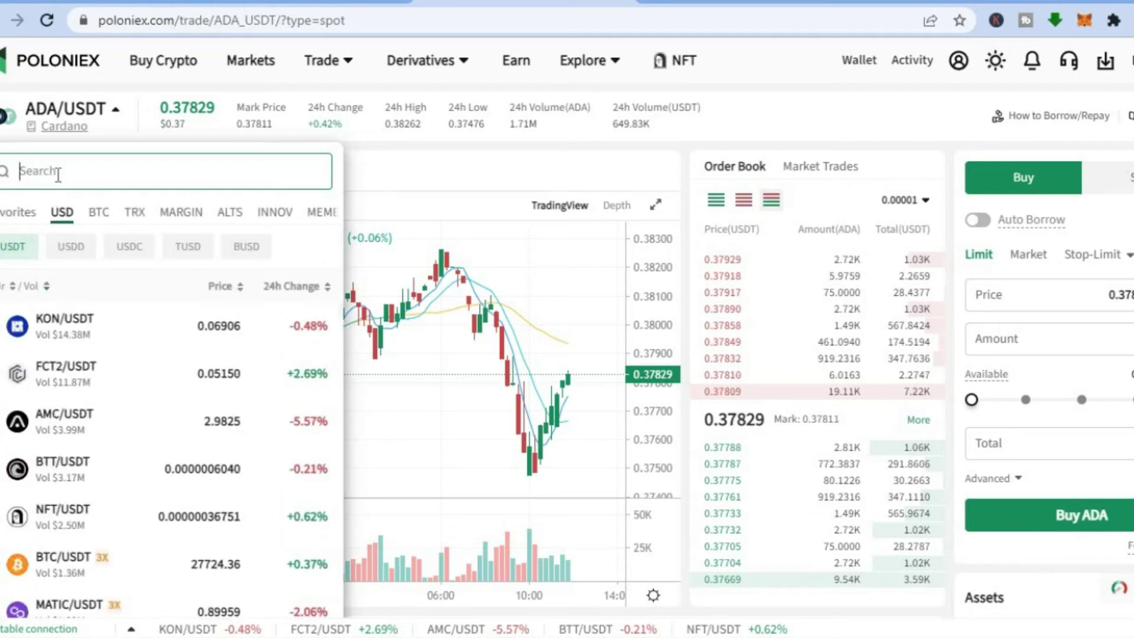
{"action": "type", "text": "ca"}
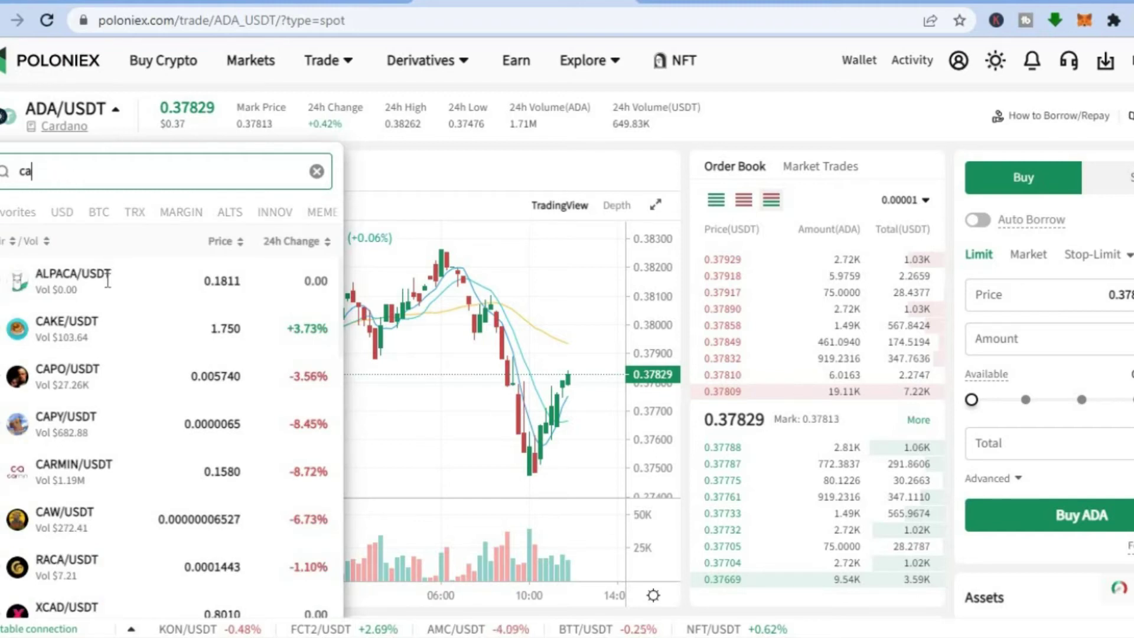
{"action": "left_click", "coordinate": [68, 325]}
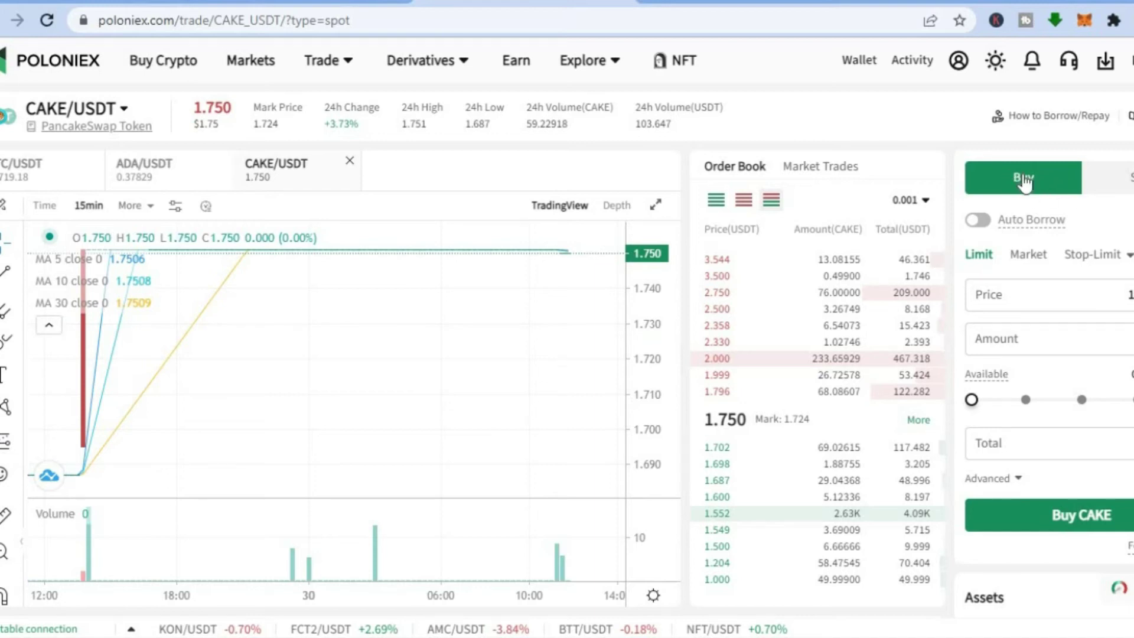
Check the limit price and enter an amount of 5 CAKE to buy.
{"action": "left_click", "coordinate": [1071, 294]}
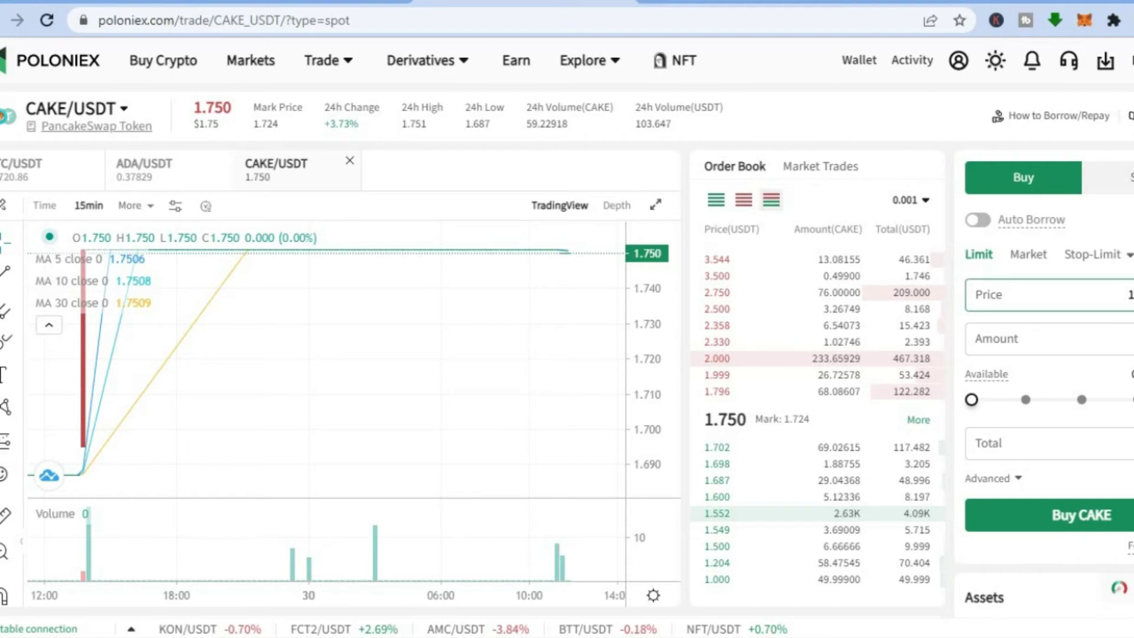
{"action": "left_click", "coordinate": [1048, 338]}
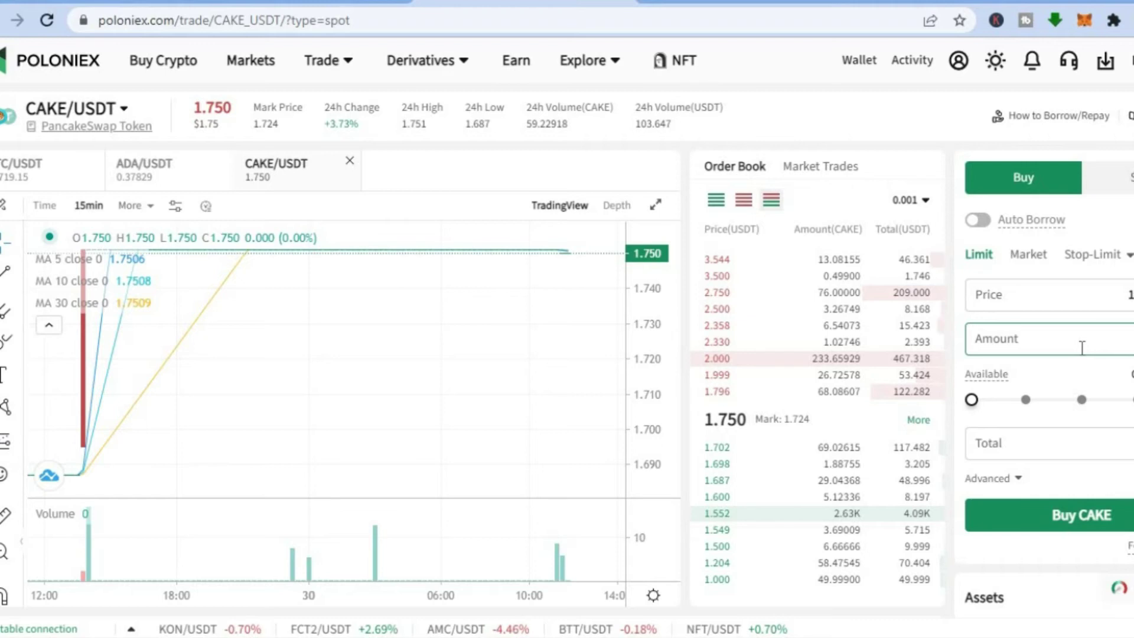
{"action": "type", "text": "5"}
Switch to Sell CAKE, enter 5 CAKE and submit, triggering the 'Not enough available balance' warning.
{"action": "left_click", "coordinate": [1126, 183]}
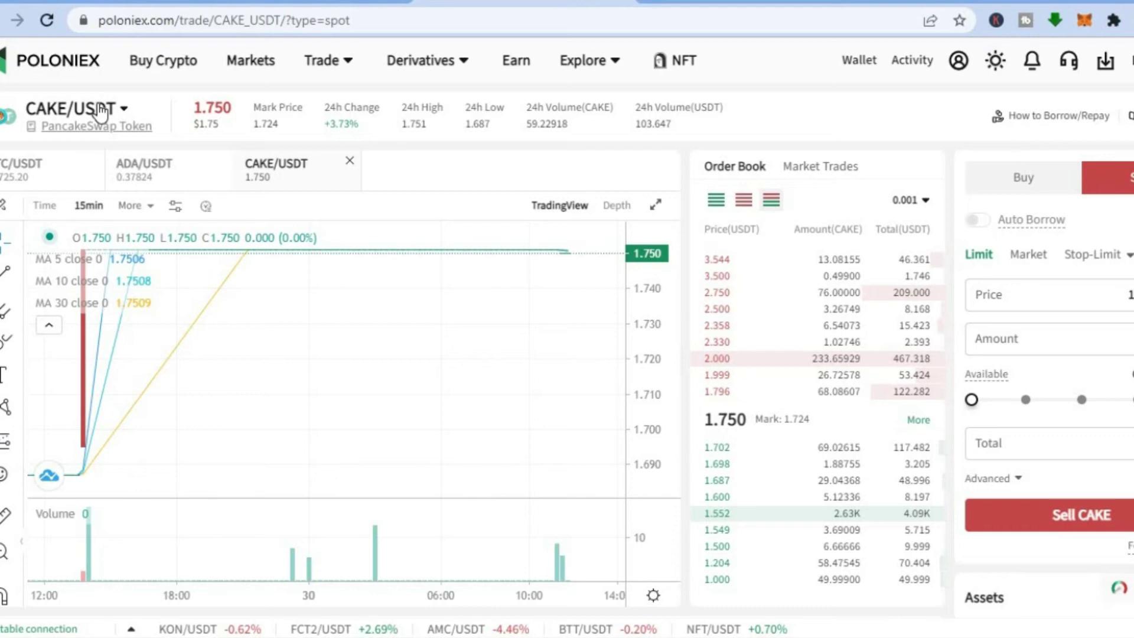
{"action": "left_click", "coordinate": [1076, 355]}
{"action": "left_click", "coordinate": [1100, 337]}
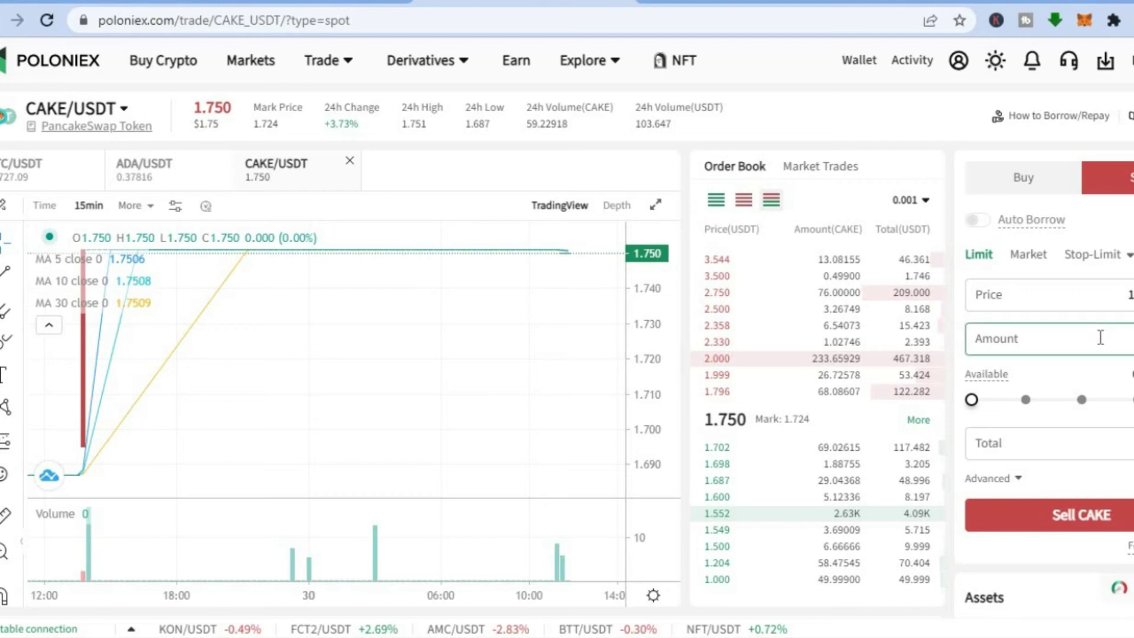
{"action": "type", "text": "5"}
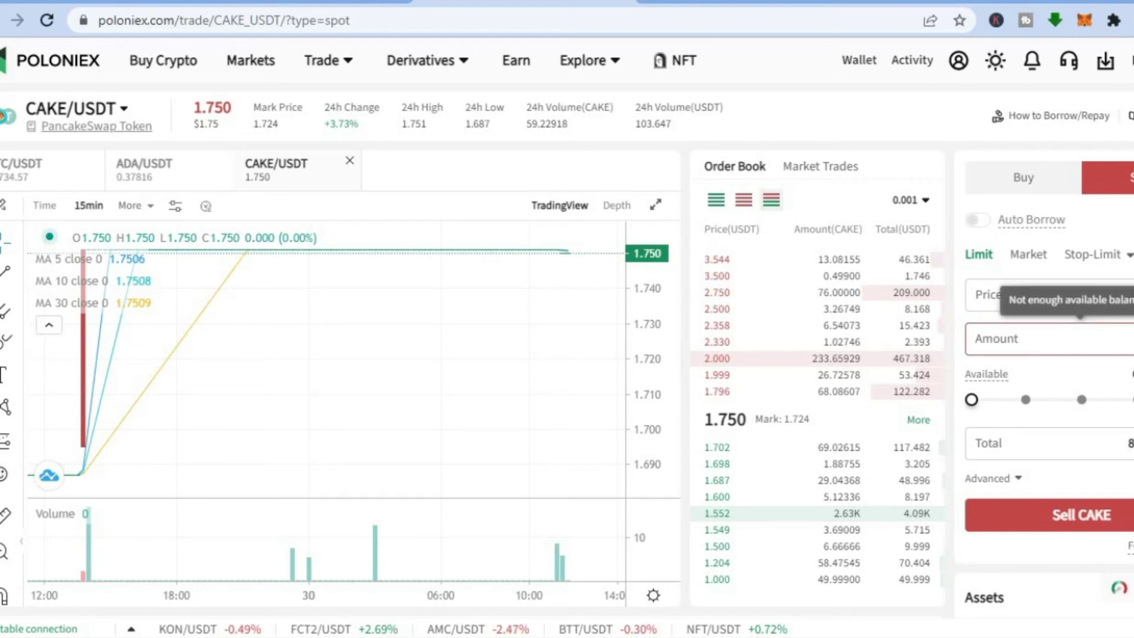
{"action": "left_click", "coordinate": [1063, 443]}
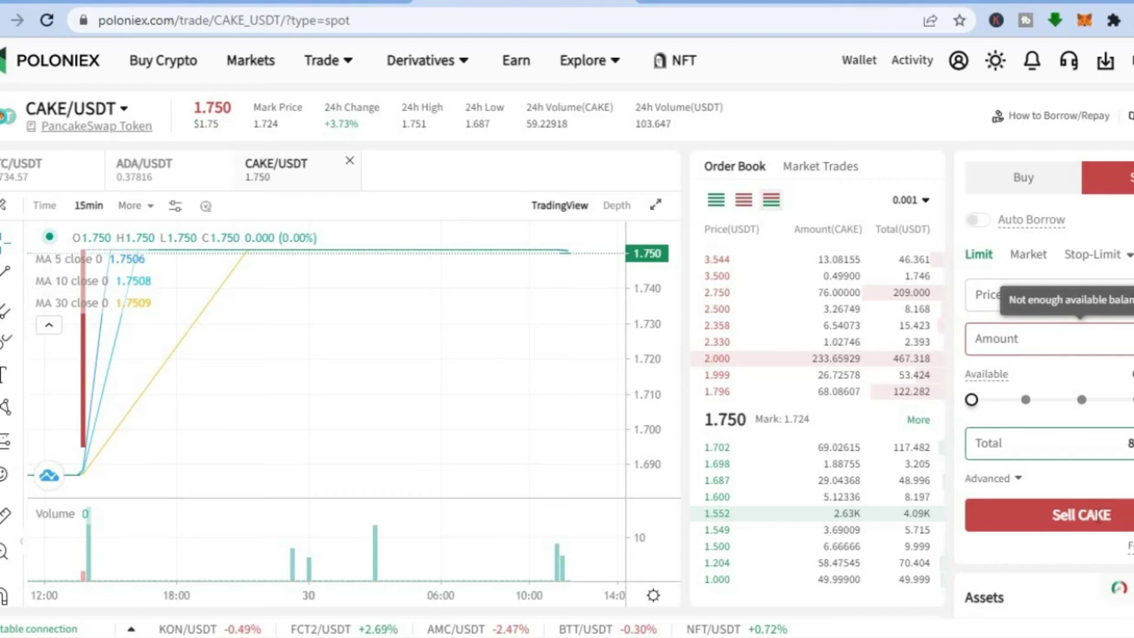
{"action": "left_click", "coordinate": [1096, 516]}
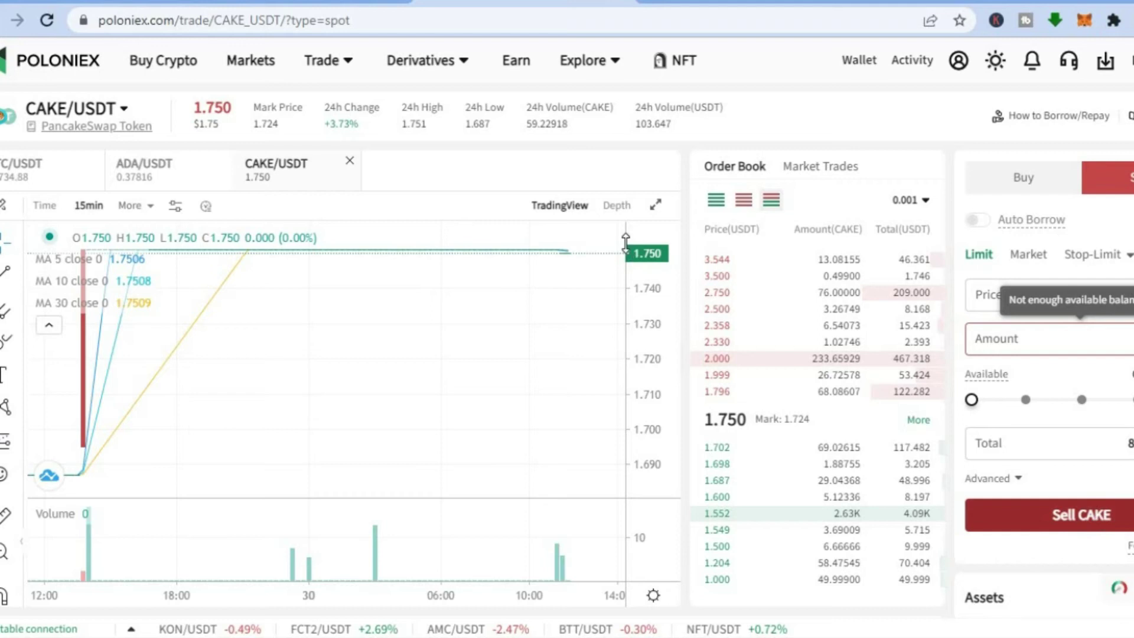
On the Sell Crypto tab, choose BTC to sell and USD as the payout currency.
{"action": "left_click", "coordinate": [187, 67]}
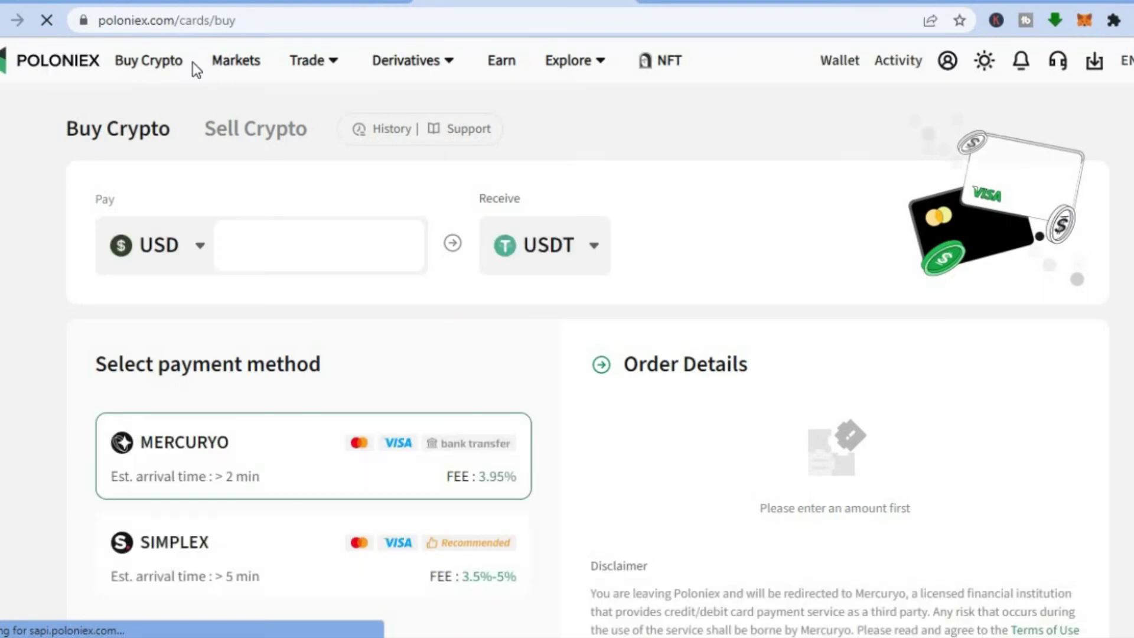
{"action": "left_click", "coordinate": [226, 133]}
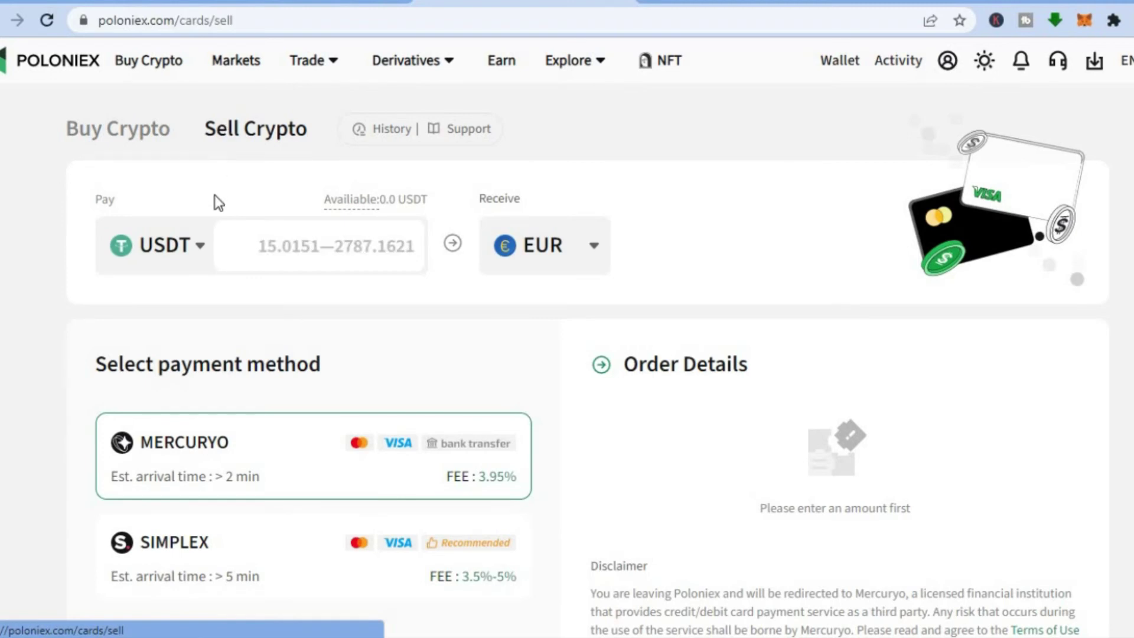
{"action": "left_click", "coordinate": [193, 251]}
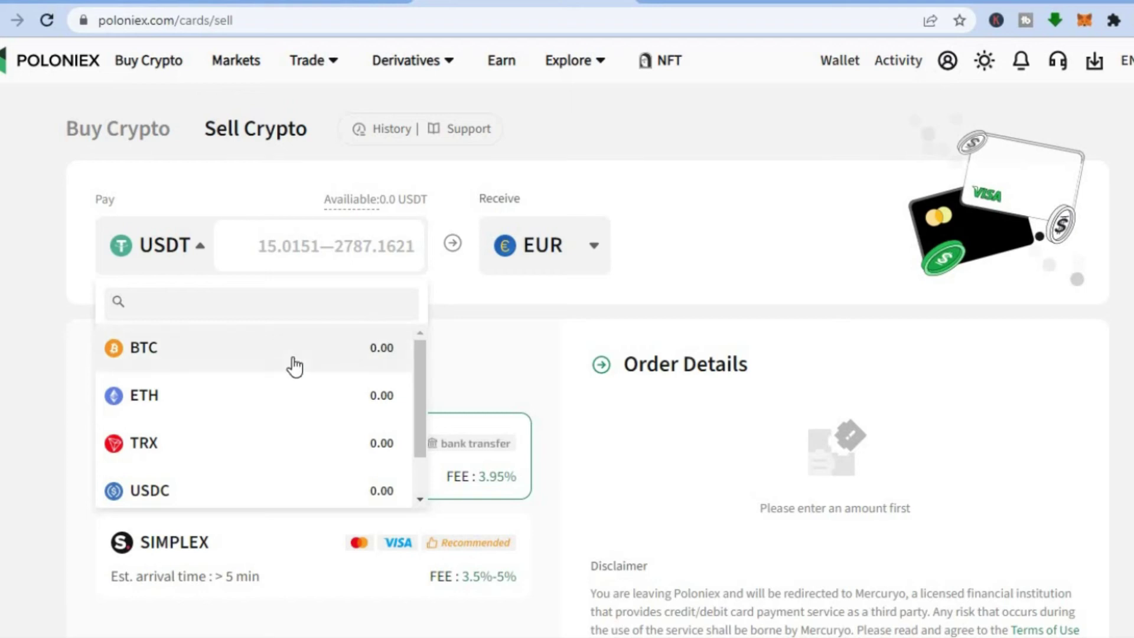
{"action": "left_click", "coordinate": [261, 367]}
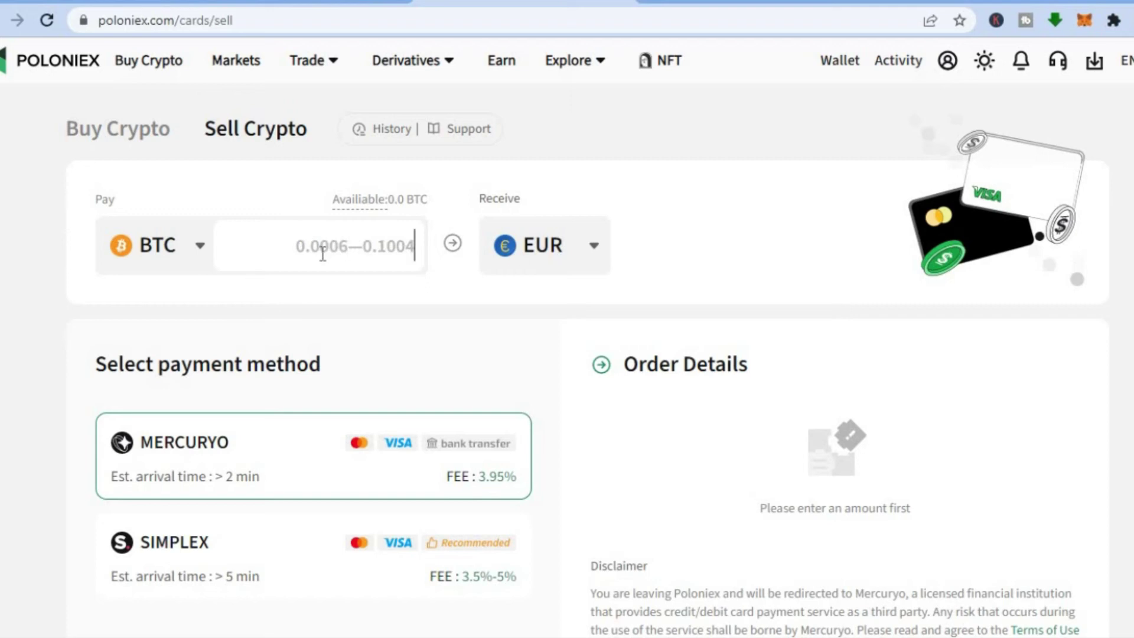
{"action": "left_click", "coordinate": [547, 247]}
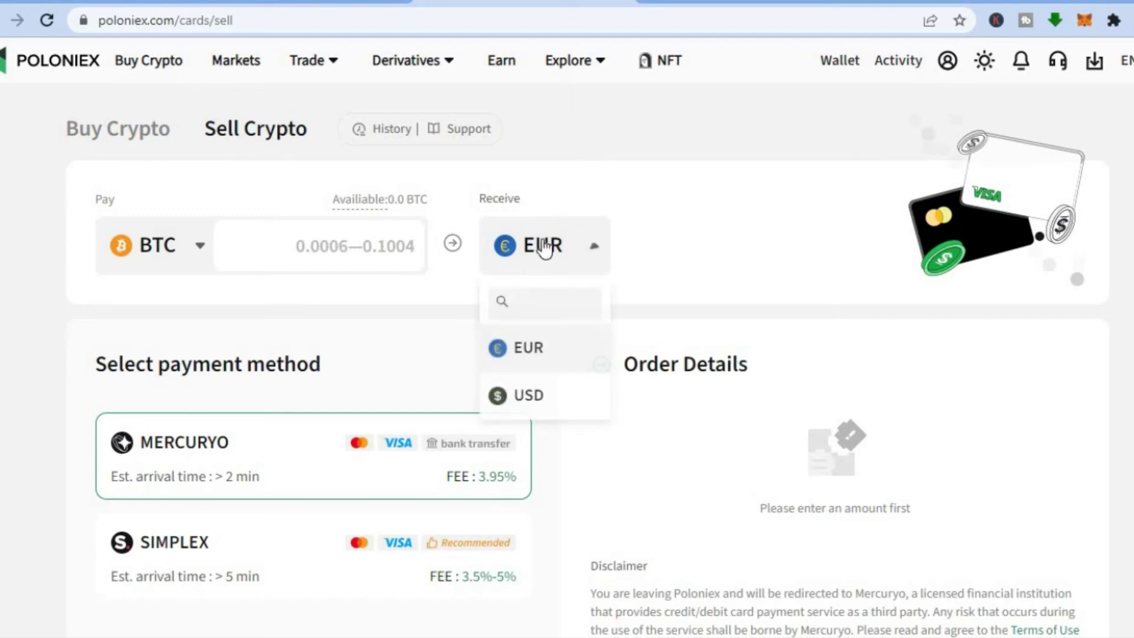
{"action": "left_click", "coordinate": [561, 395]}
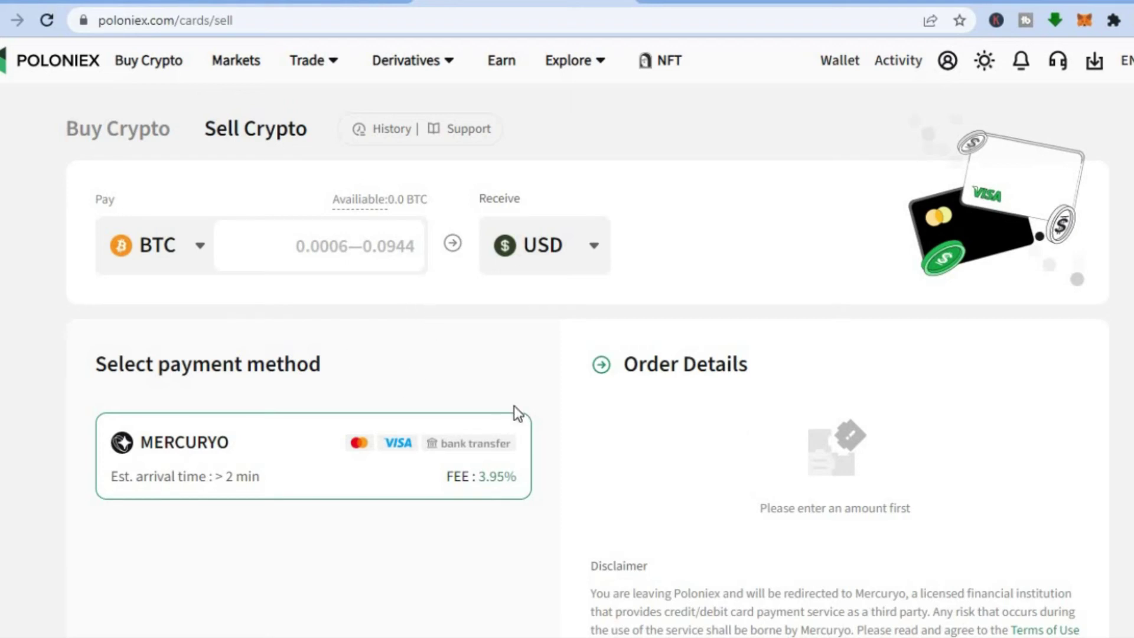
{"action": "scroll", "coordinate": [567, 355], "scroll_direction": "down", "scroll_amount": 1}
{"action": "scroll", "coordinate": [567, 354], "scroll_direction": "up", "scroll_amount": 1}
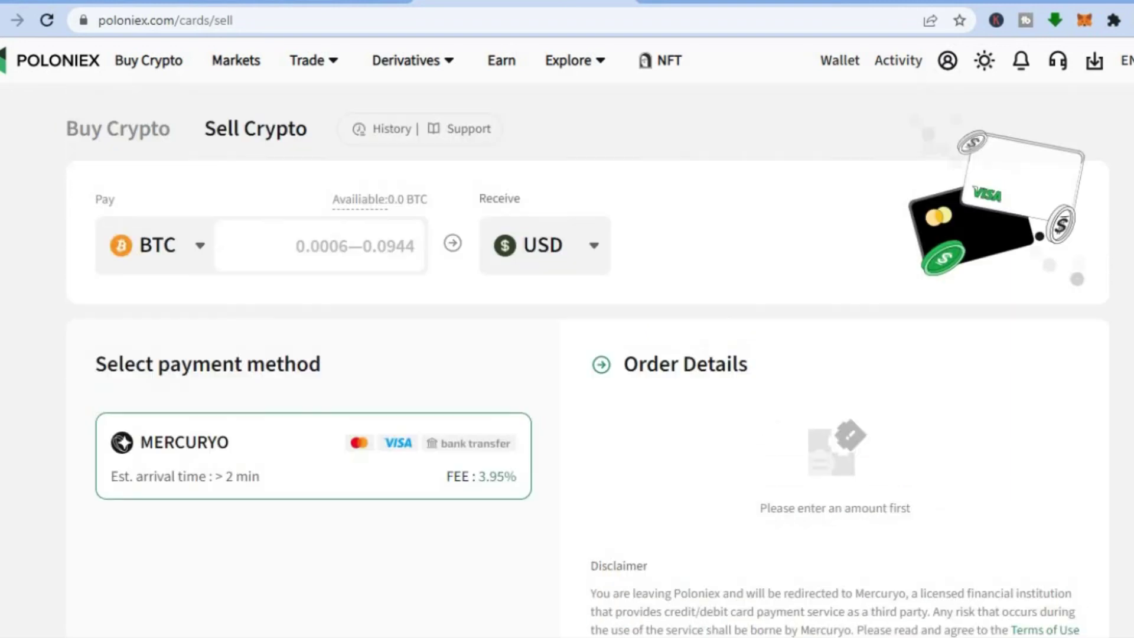
Open Polo Earn and browse its flexible APYs, such as BTC 0.20% and DOT 20.49%.
{"action": "left_click", "coordinate": [503, 70]}
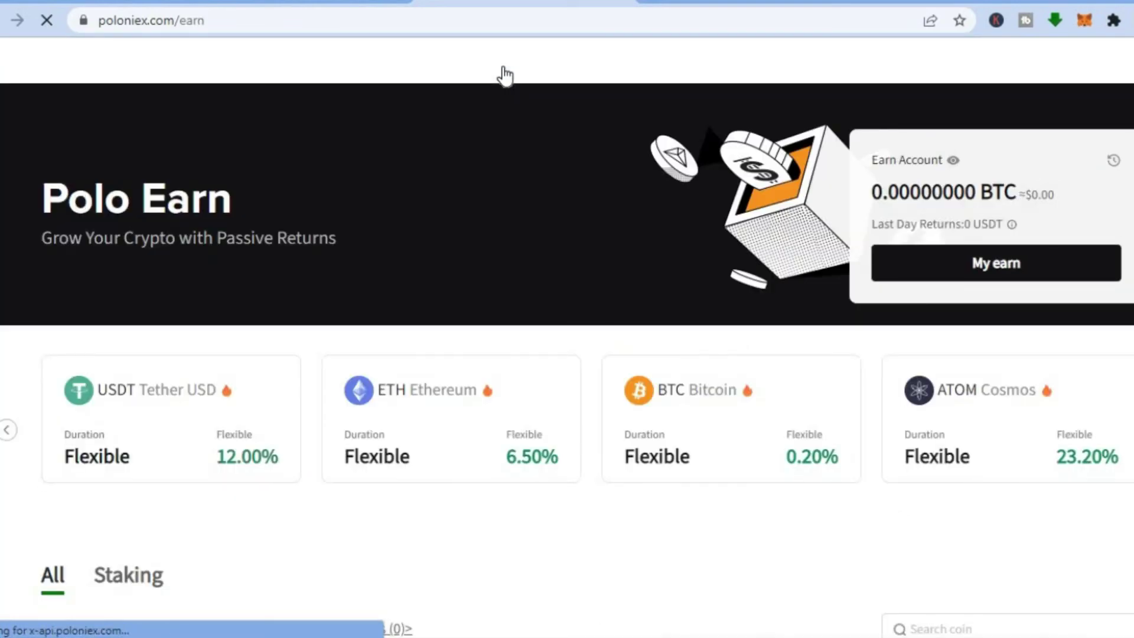
{"action": "scroll", "coordinate": [567, 359], "scroll_direction": "down", "scroll_amount": 5}
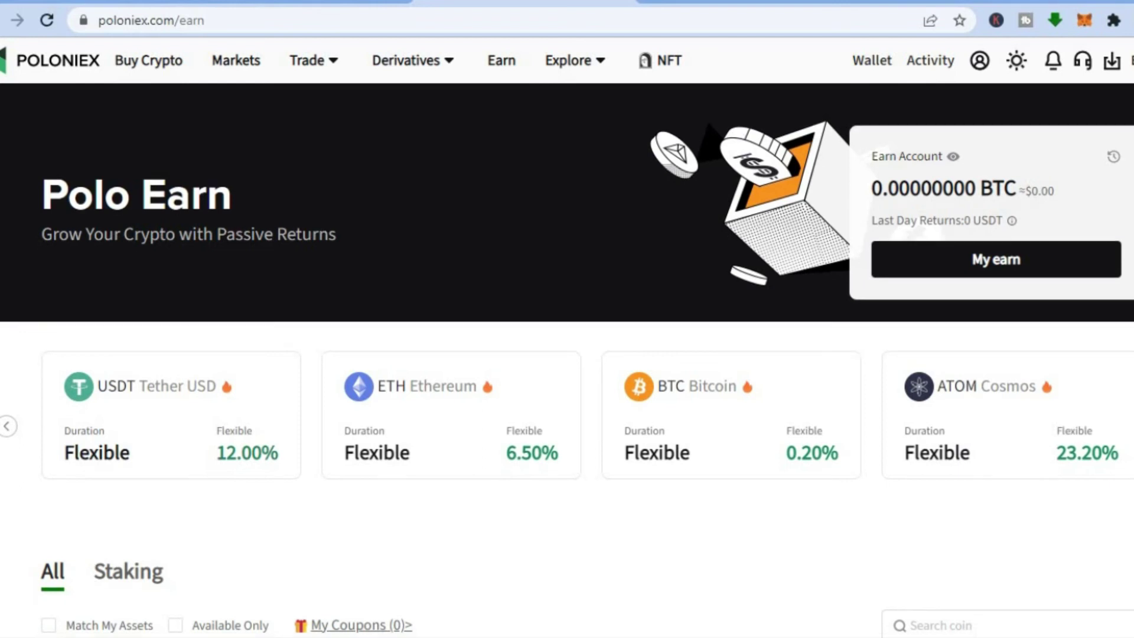
{"action": "scroll", "coordinate": [567, 360], "scroll_direction": "down", "scroll_amount": 2}
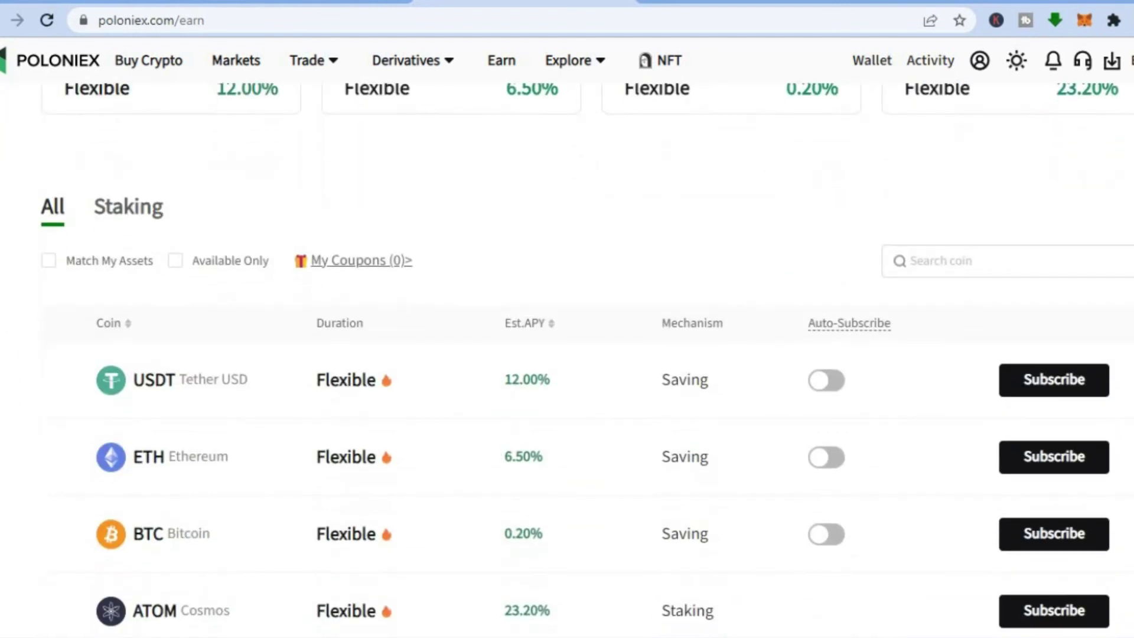
{"action": "scroll", "coordinate": [566, 360], "scroll_direction": "down", "scroll_amount": 1}
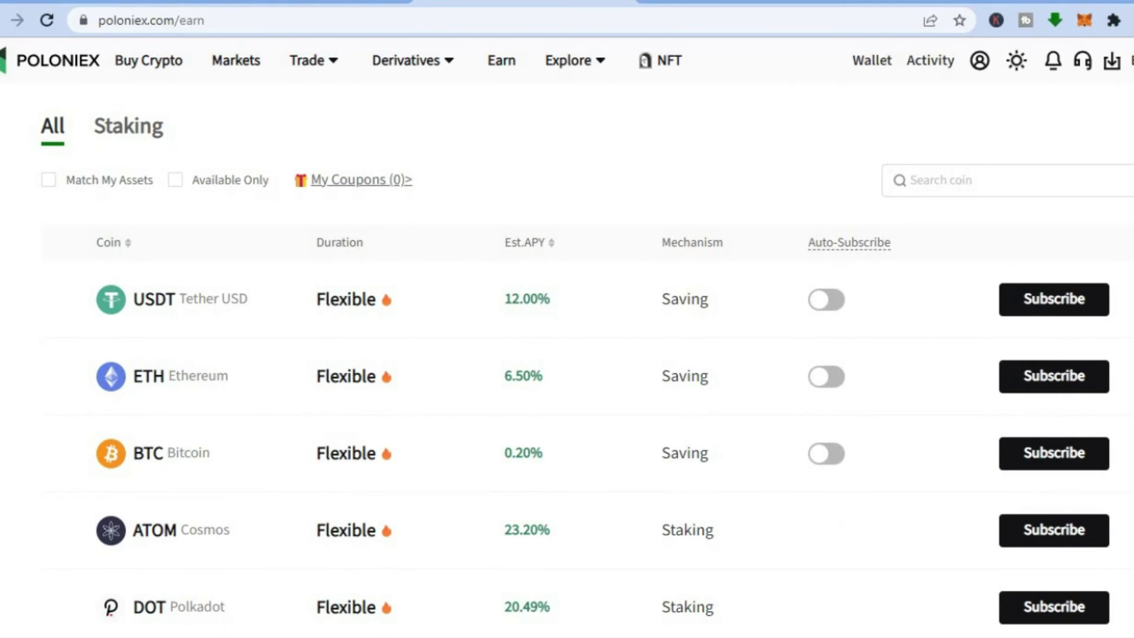
{"action": "scroll", "coordinate": [374, 259], "scroll_direction": "down", "scroll_amount": 4}
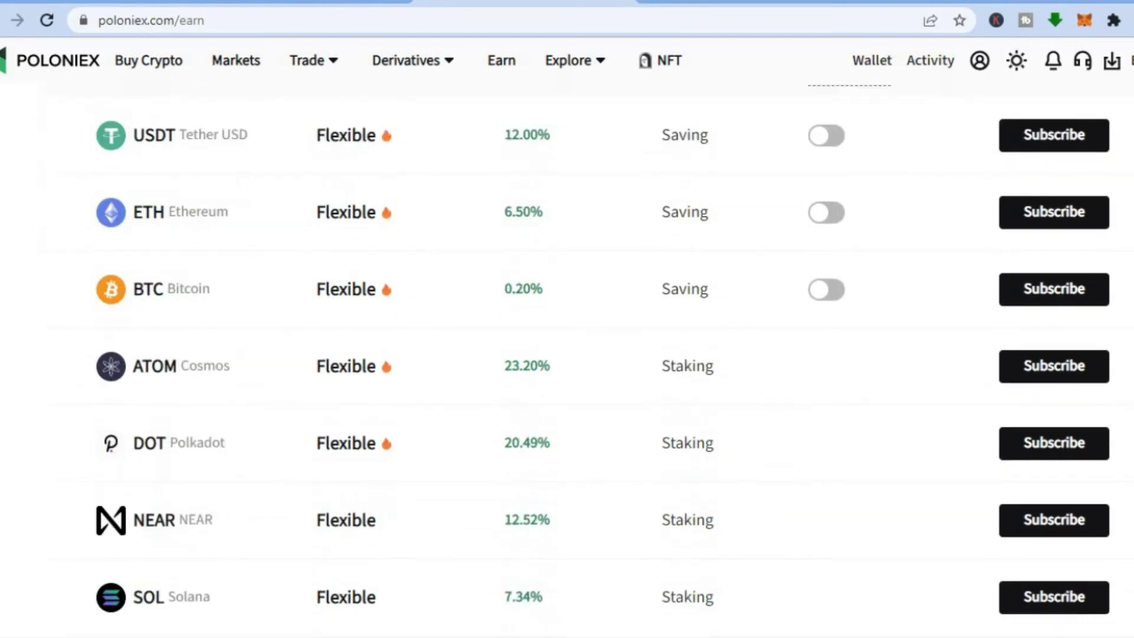
{"action": "scroll", "coordinate": [373, 260], "scroll_direction": "up", "scroll_amount": 11}
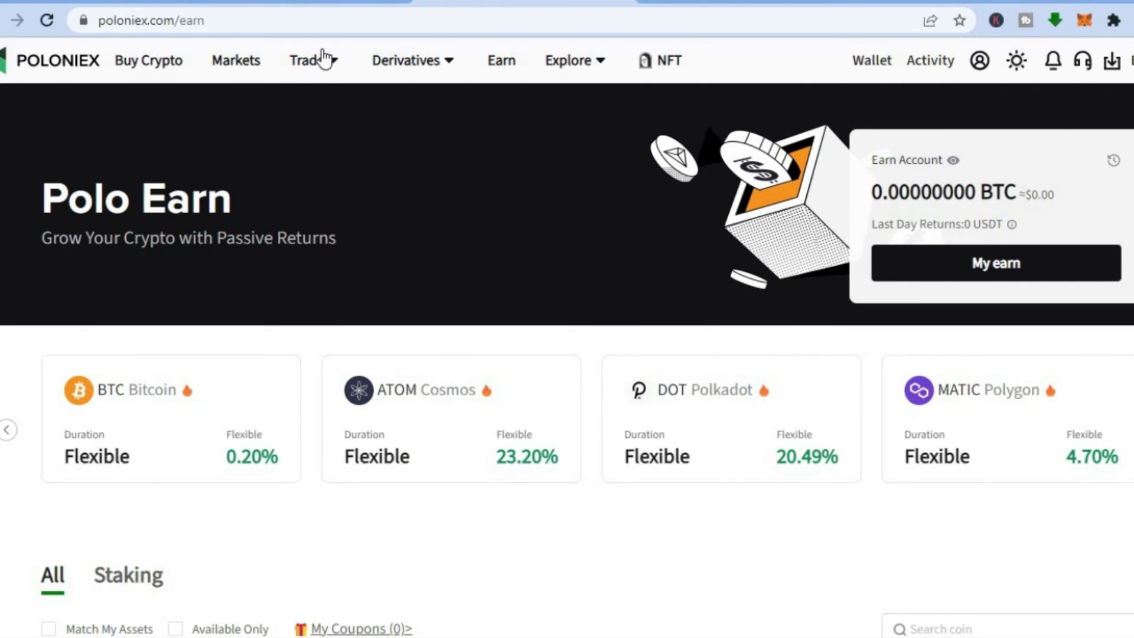
{"action": "mouse_move", "coordinate": [321, 56]}
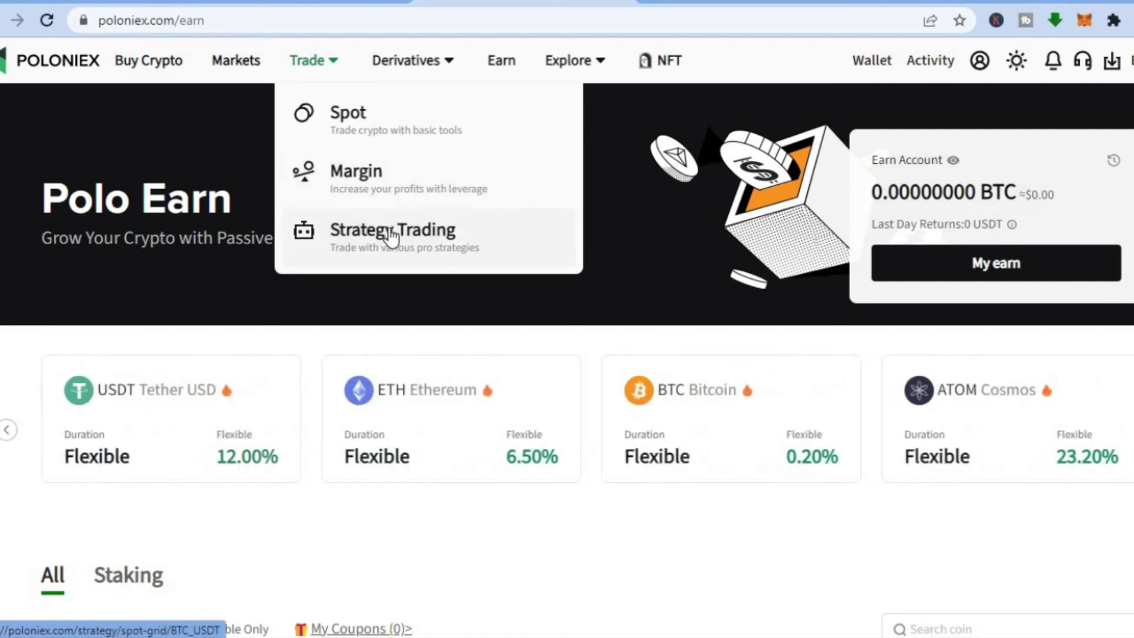
{"action": "mouse_move", "coordinate": [430, 70]}
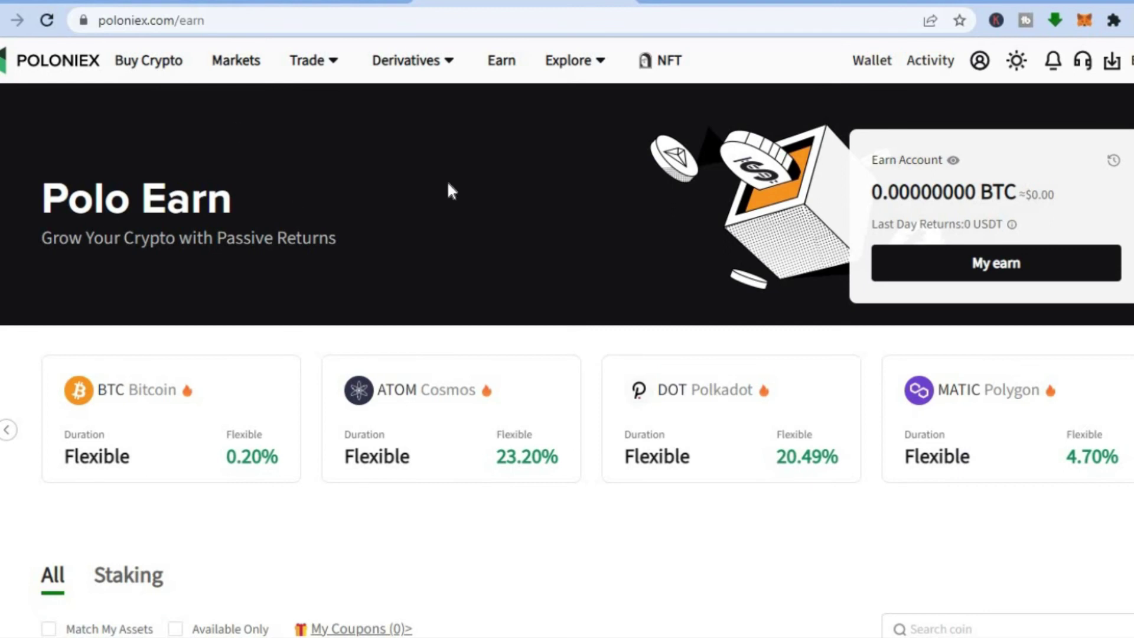
{"action": "mouse_move", "coordinate": [582, 57]}
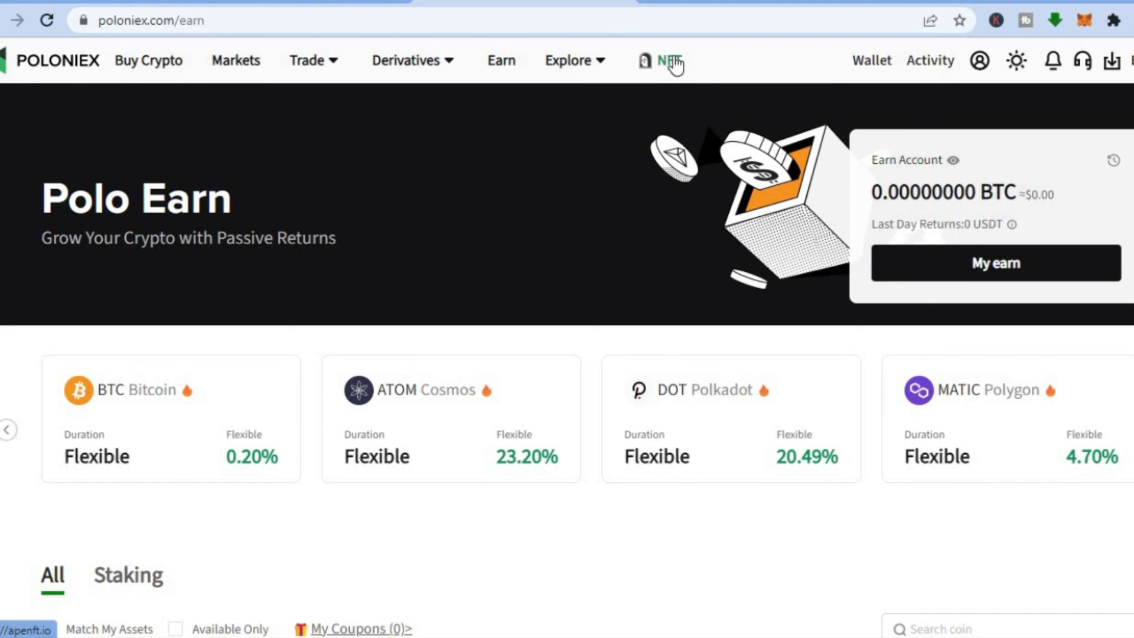
Review the empty Withdraw form's coin, address and network fields, then return to the 0.00000000 BTC wallet balance.
{"action": "left_click", "coordinate": [876, 66]}
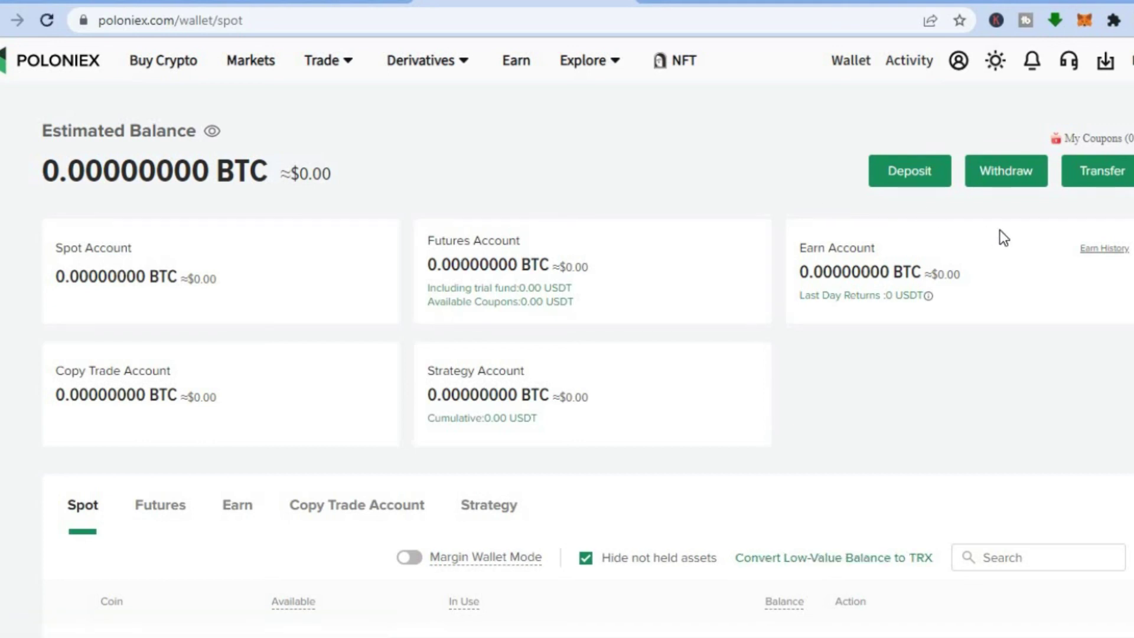
{"action": "left_click", "coordinate": [1012, 173]}
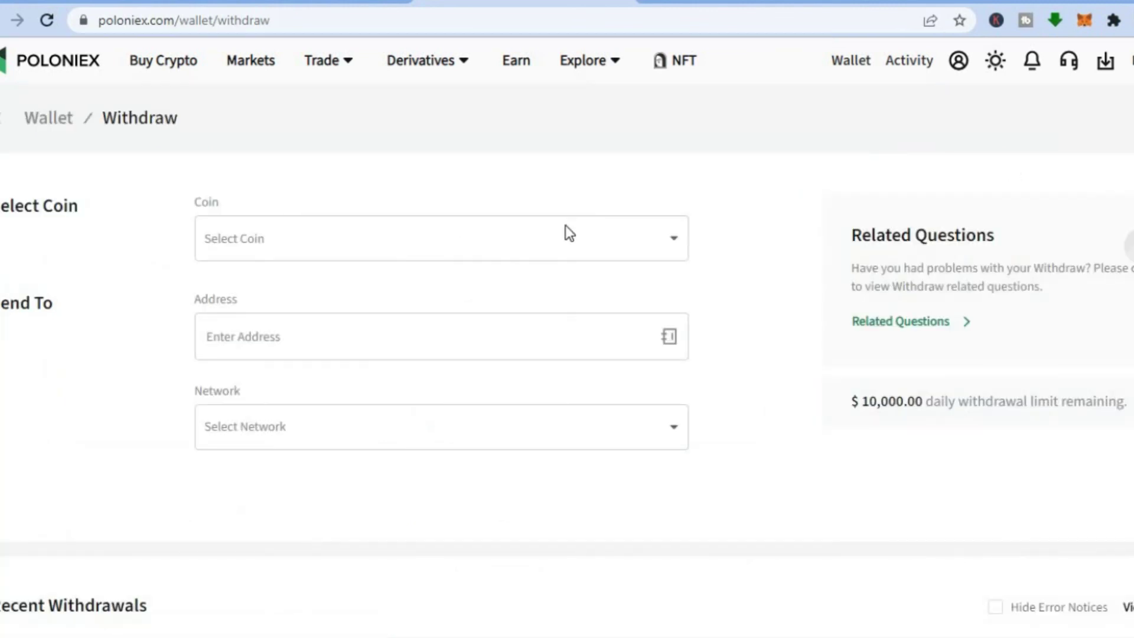
{"action": "left_click", "coordinate": [408, 246]}
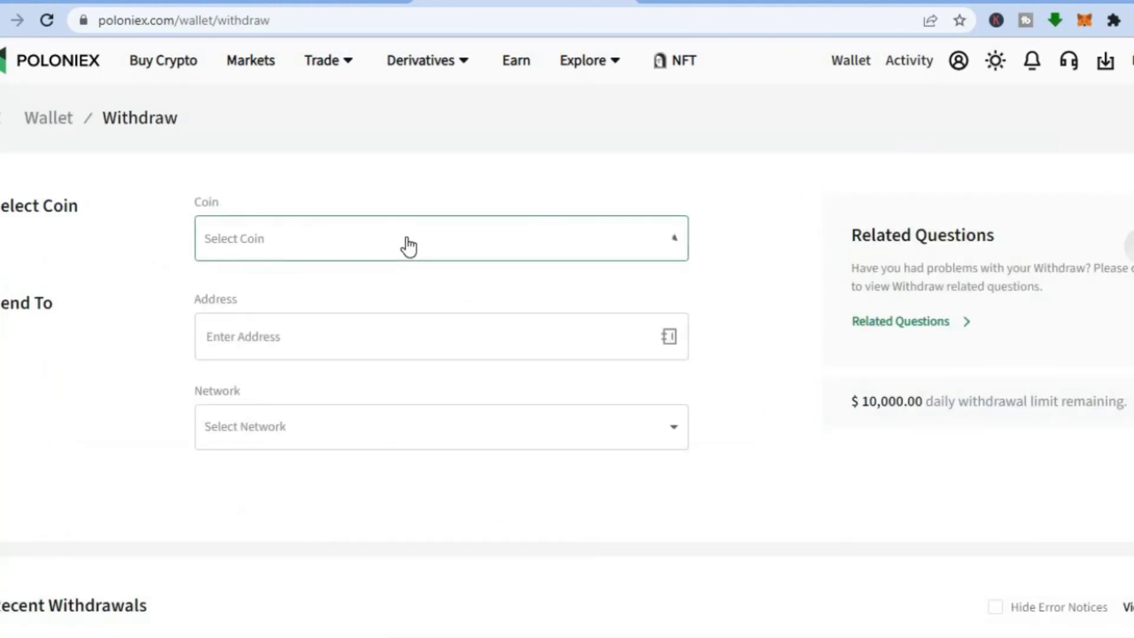
{"action": "left_click", "coordinate": [88, 338]}
{"action": "left_click", "coordinate": [246, 344]}
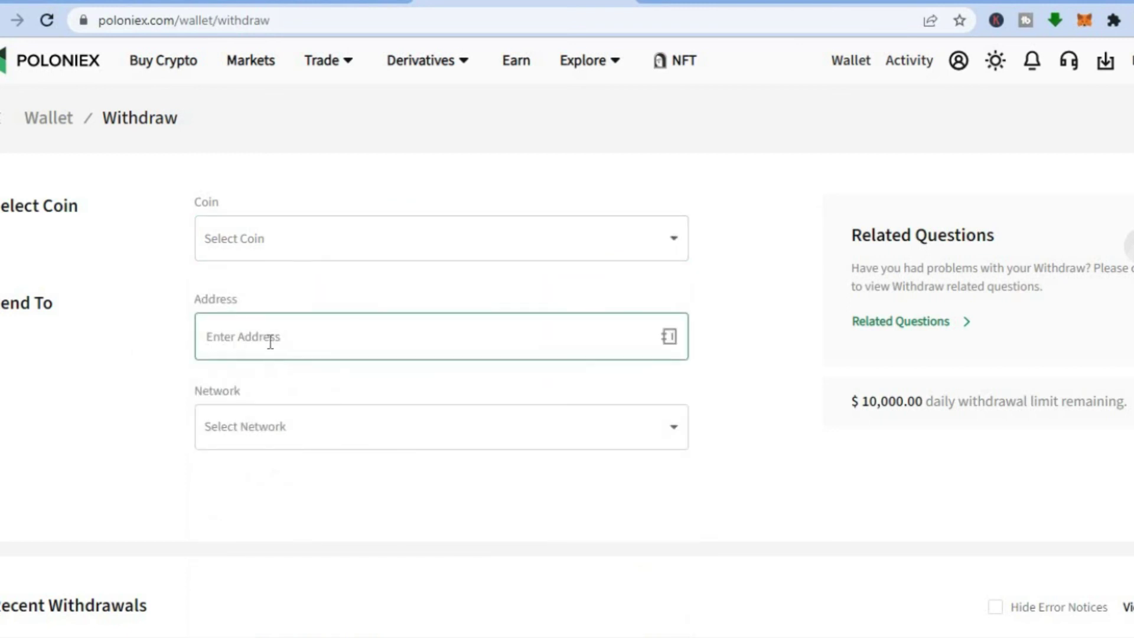
{"action": "left_click", "coordinate": [297, 445]}
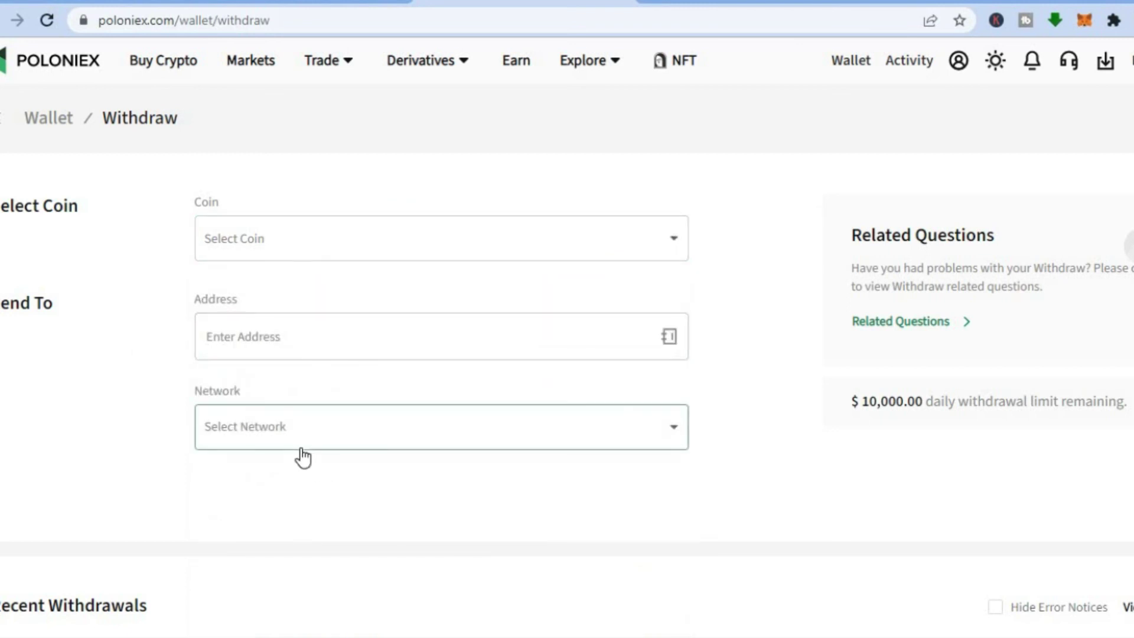
{"action": "left_click", "coordinate": [67, 145]}
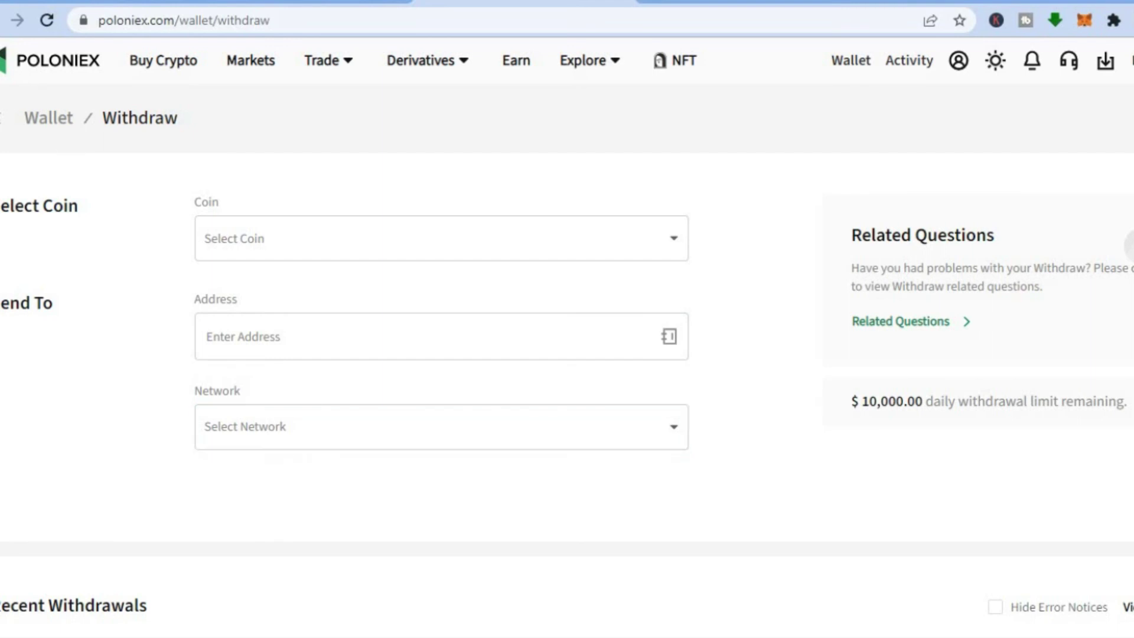
{"action": "key", "text": "alt+Left"}
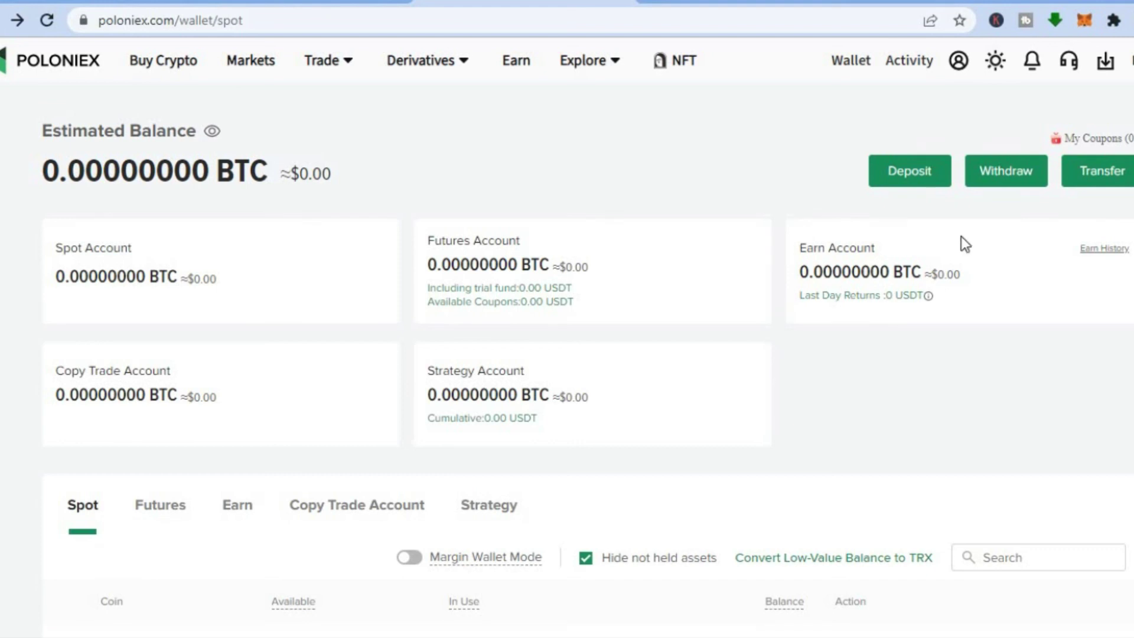
Check the Transfer form's source and destination accounts, keeping Futures Account, then return to the homepage tab.
{"action": "left_click", "coordinate": [1099, 180]}
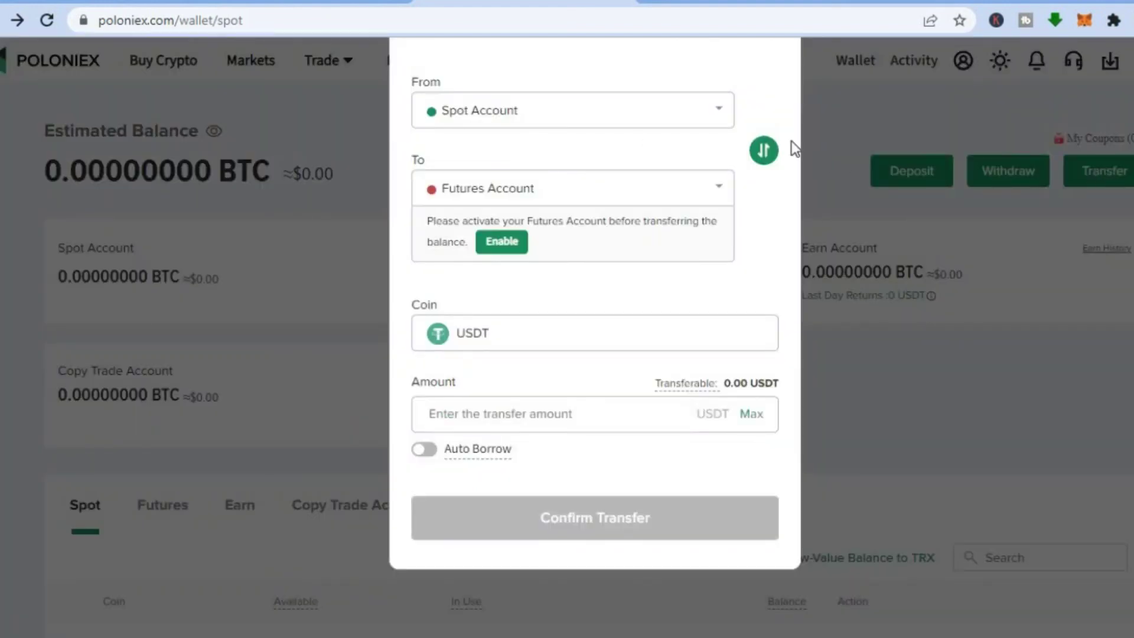
{"action": "left_click", "coordinate": [621, 108]}
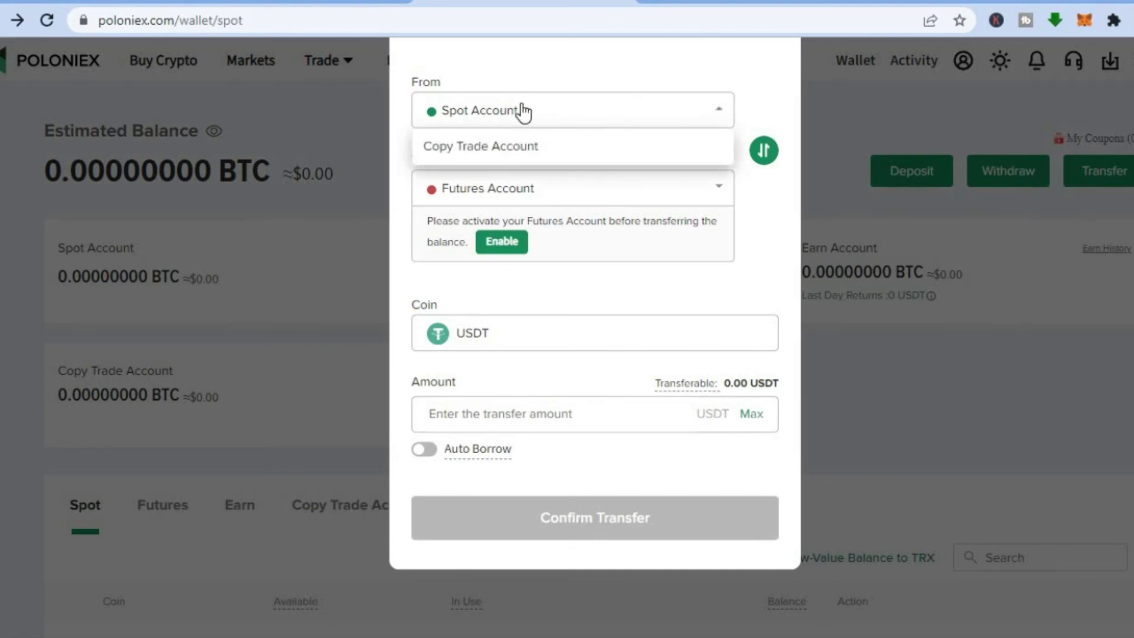
{"action": "left_click", "coordinate": [577, 195]}
{"action": "left_click", "coordinate": [574, 196]}
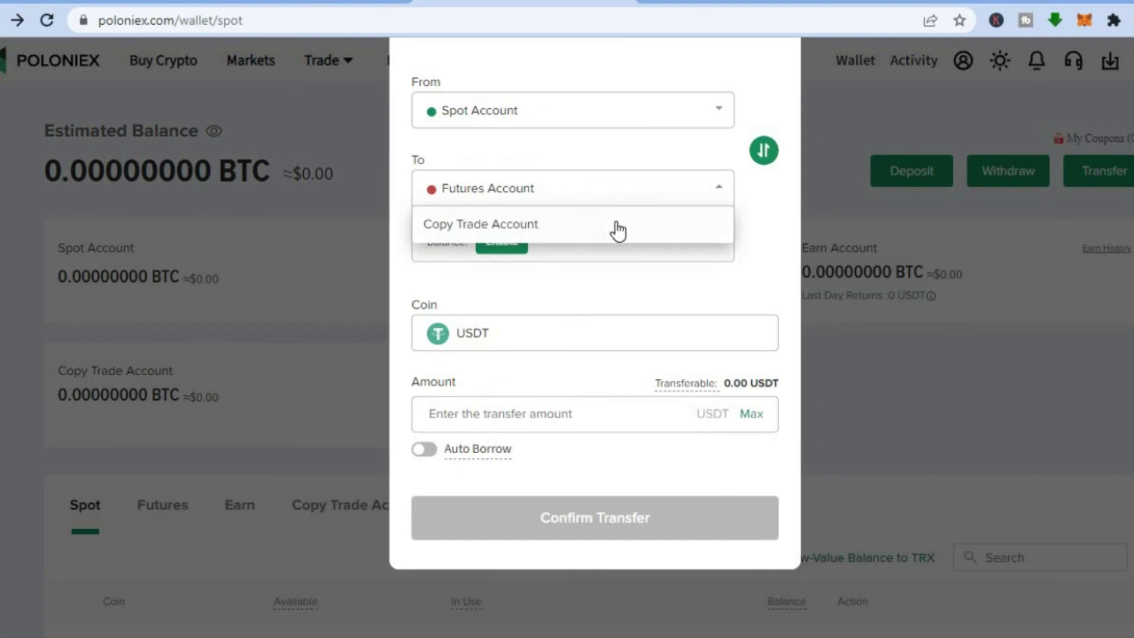
{"action": "left_click", "coordinate": [767, 241]}
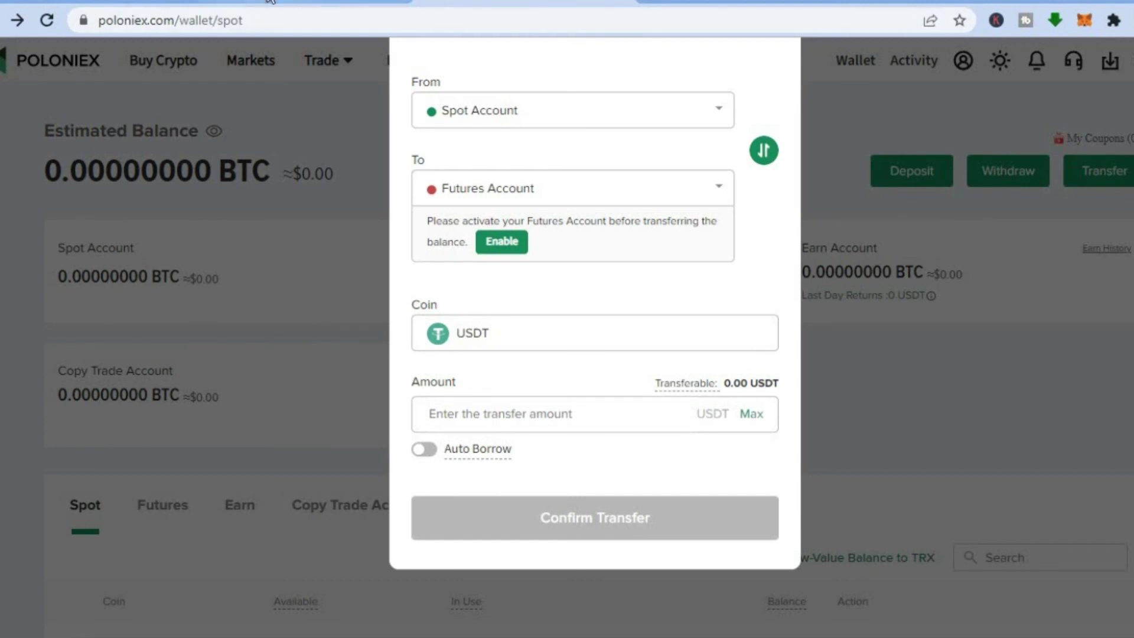
{"action": "key", "text": "ctrl+shift+Tab"}
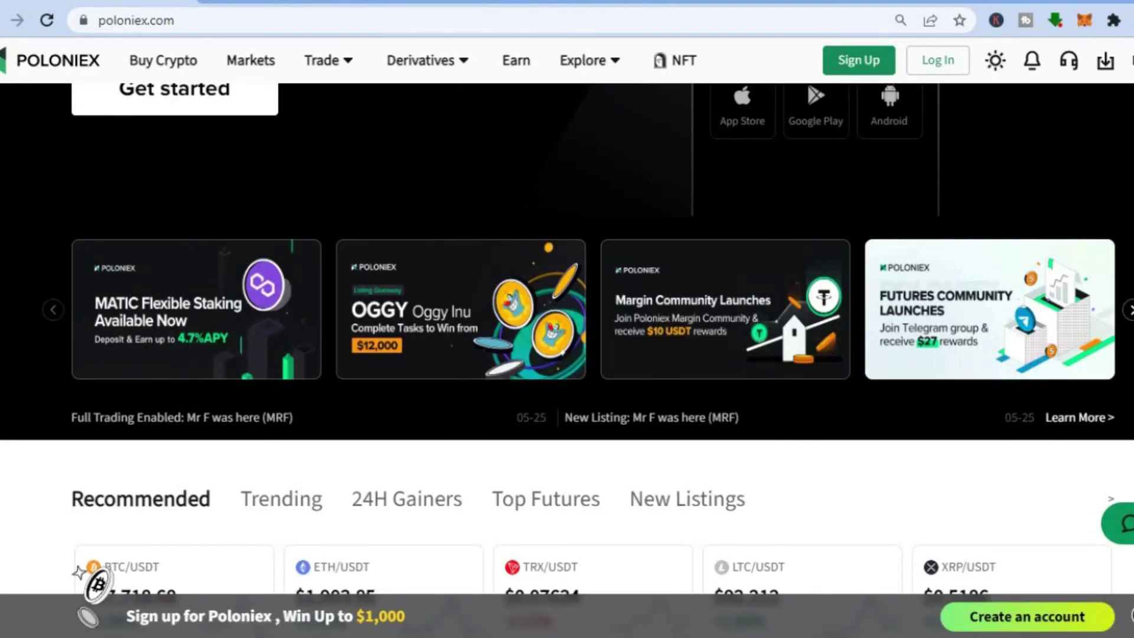